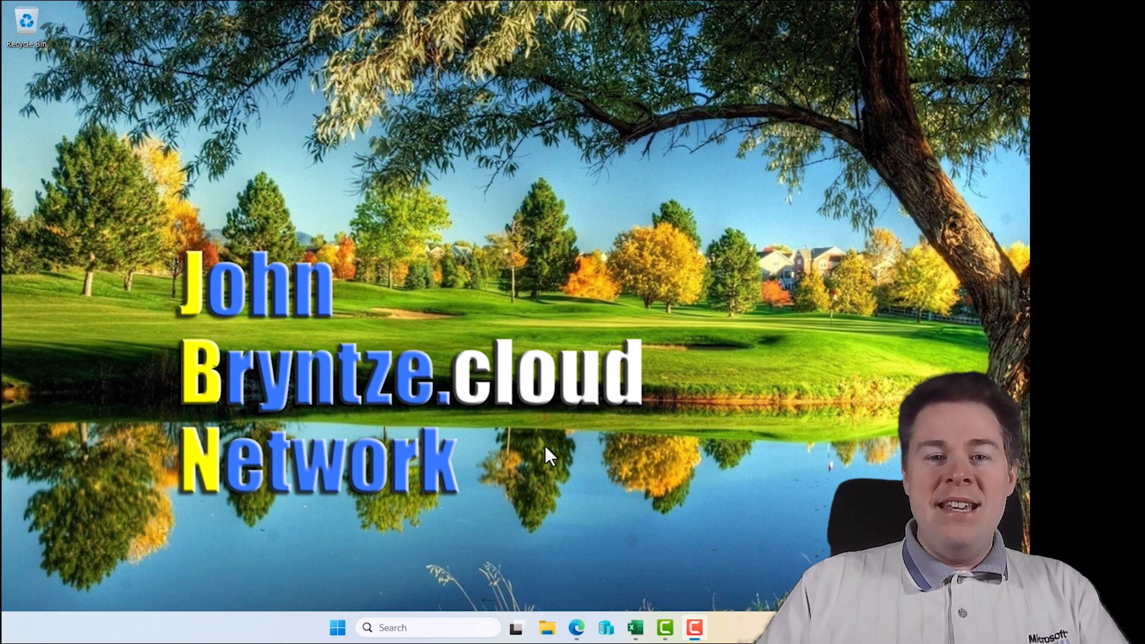
- Open the JBNData.xlsx workbook and examine the employee table's column headings and its empty Primary Computer cells
click(635, 626)
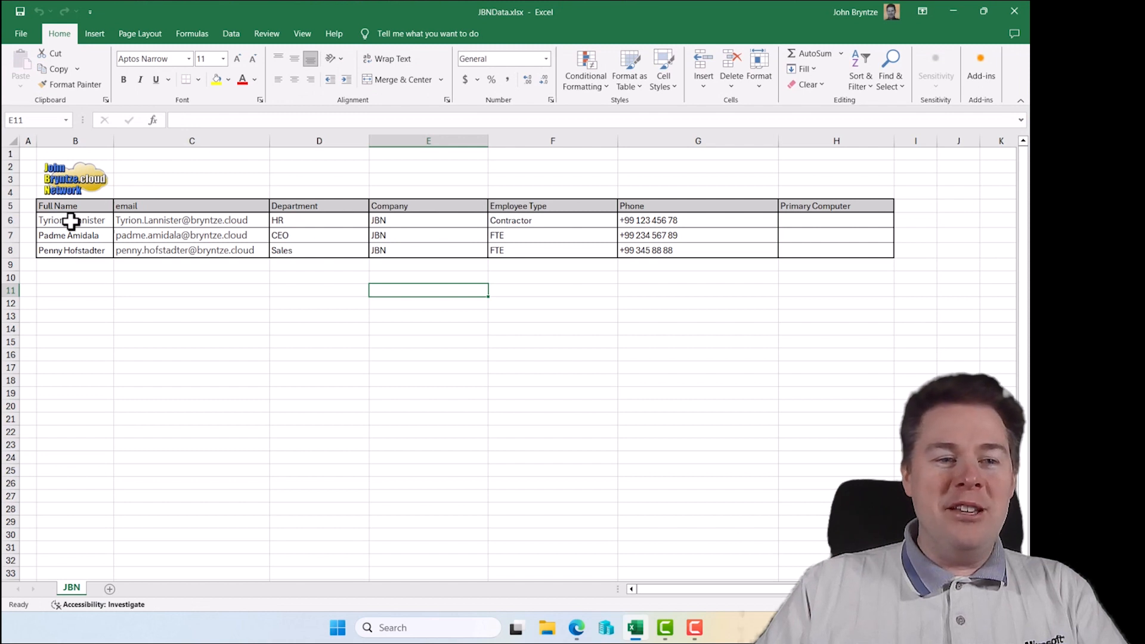
drag(4, 220, 10, 250)
click(128, 298)
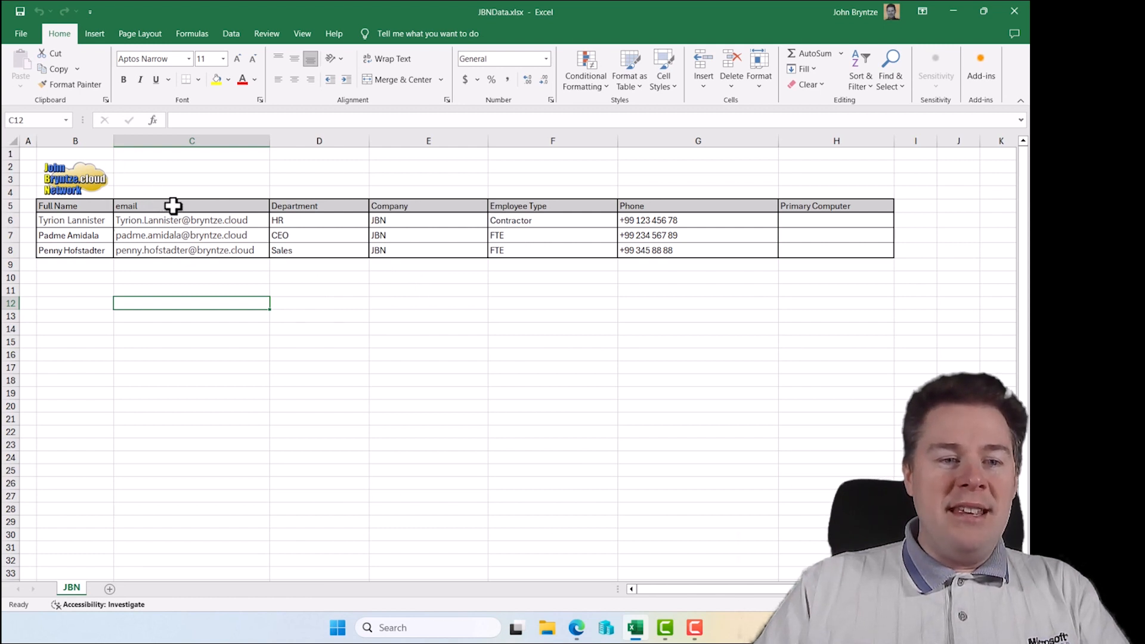
click(407, 207)
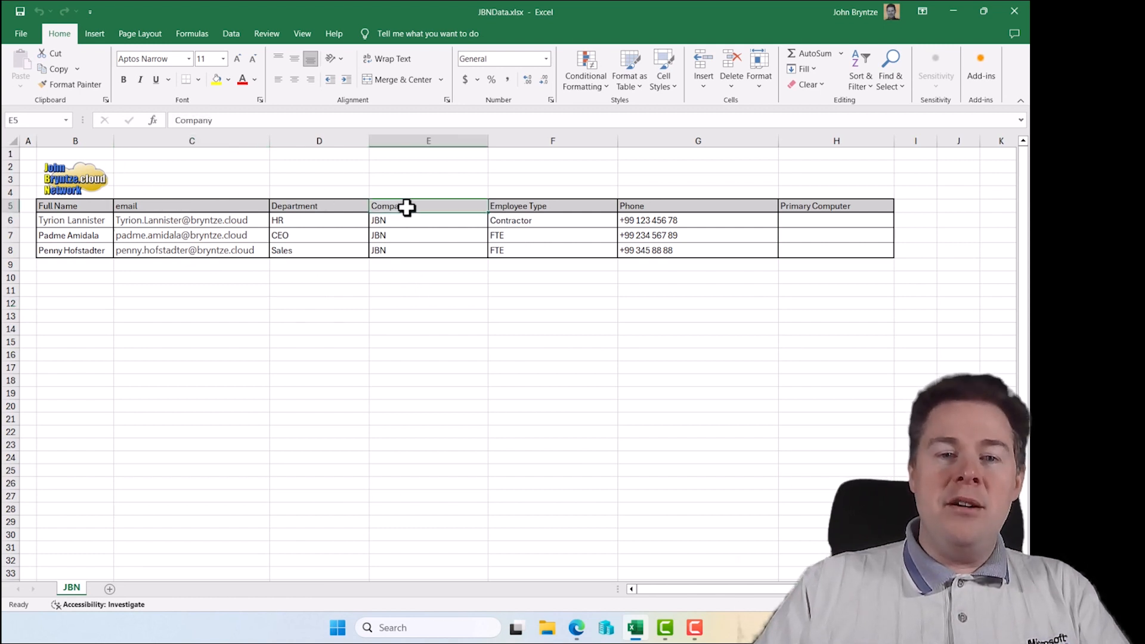
click(523, 207)
click(660, 209)
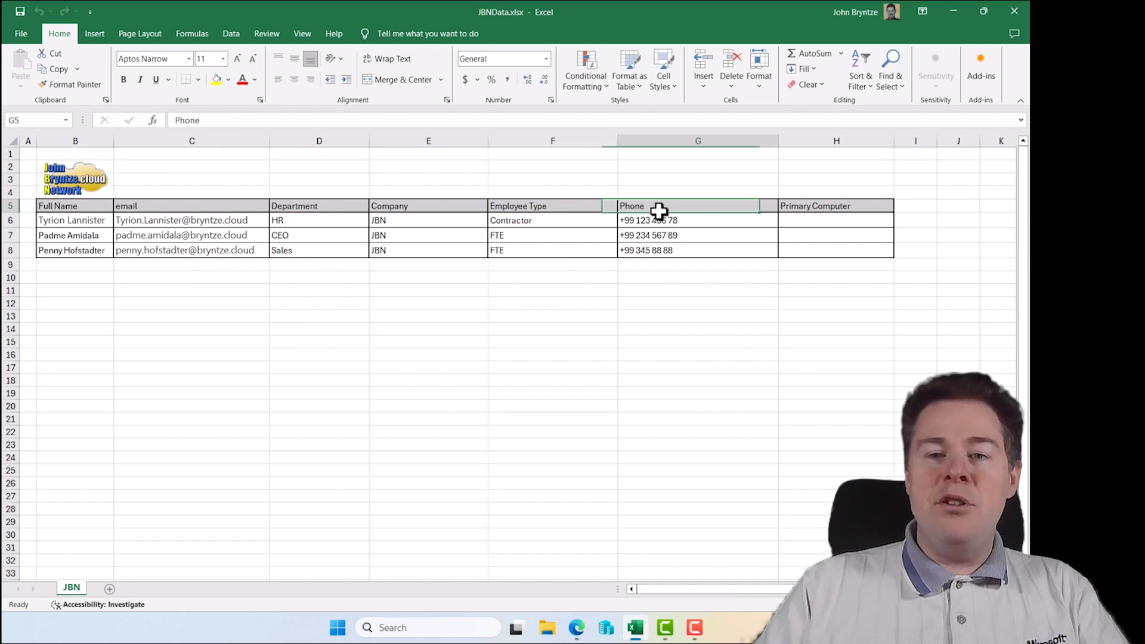
click(814, 207)
click(808, 222)
drag(803, 222, 803, 253)
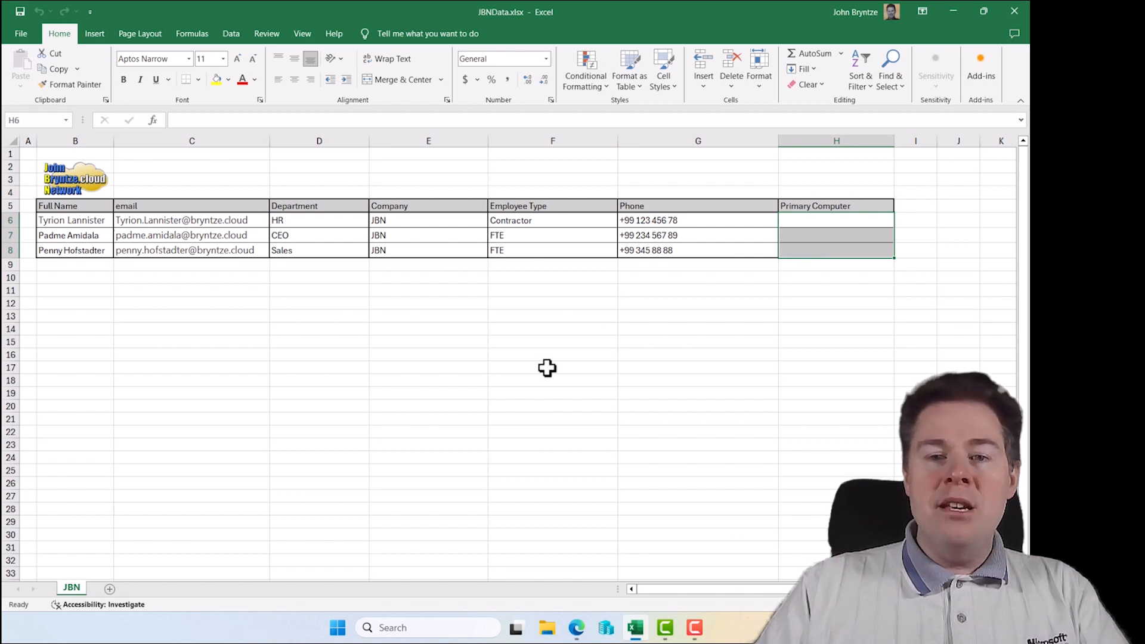
click(718, 292)
drag(808, 220, 807, 250)
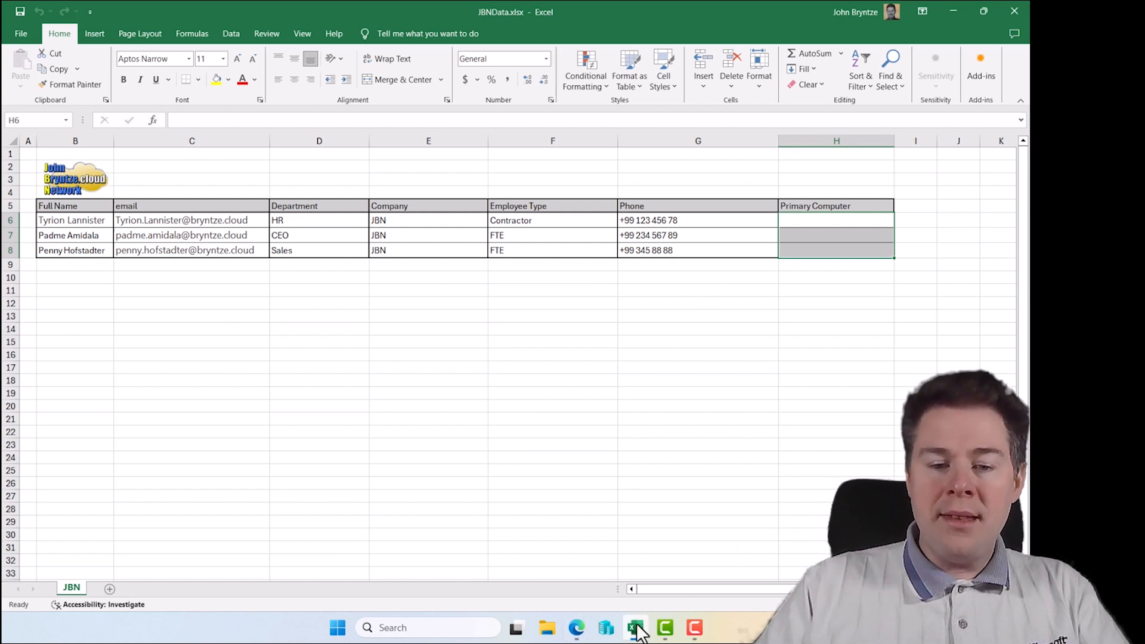
- Switch to Edge and open the All devices list under Devices in the Intune admin center
click(576, 627)
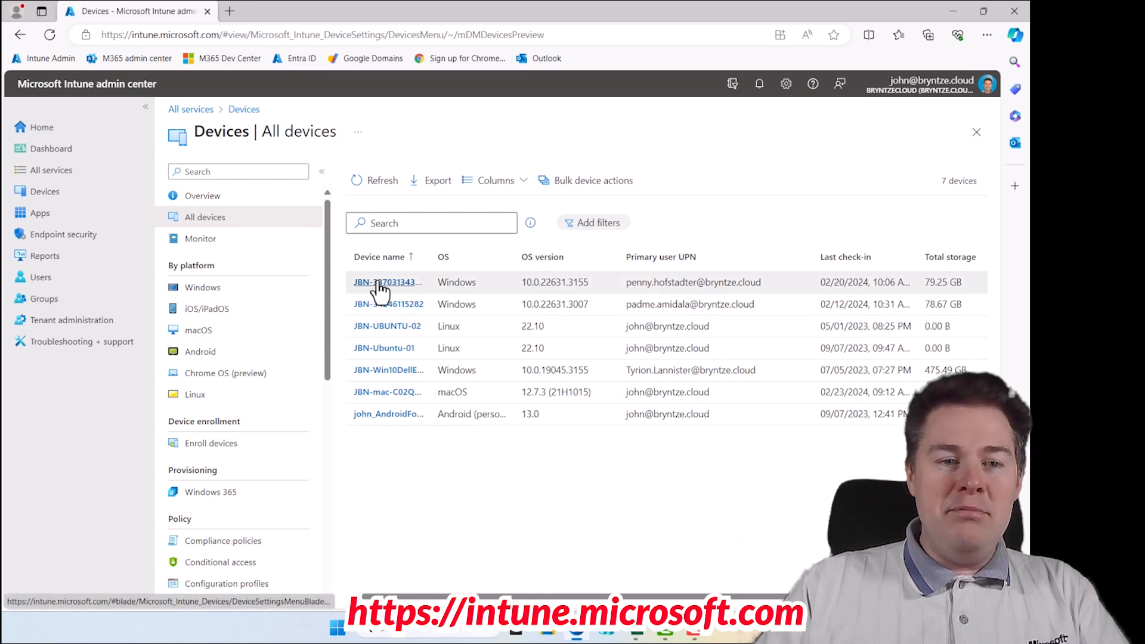
click(37, 129)
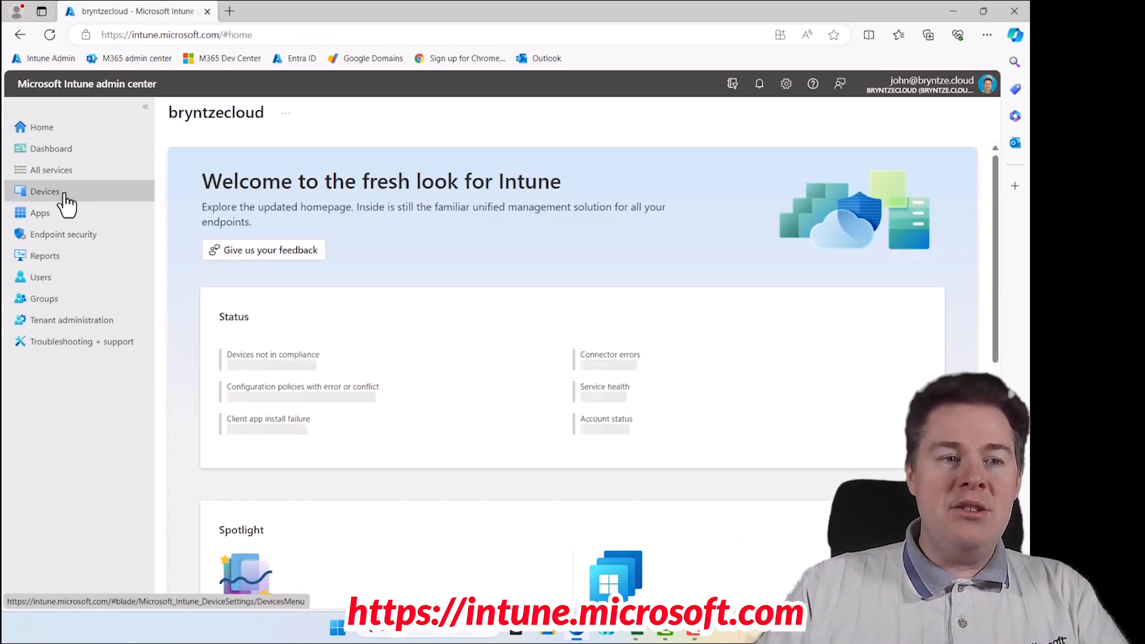
click(62, 201)
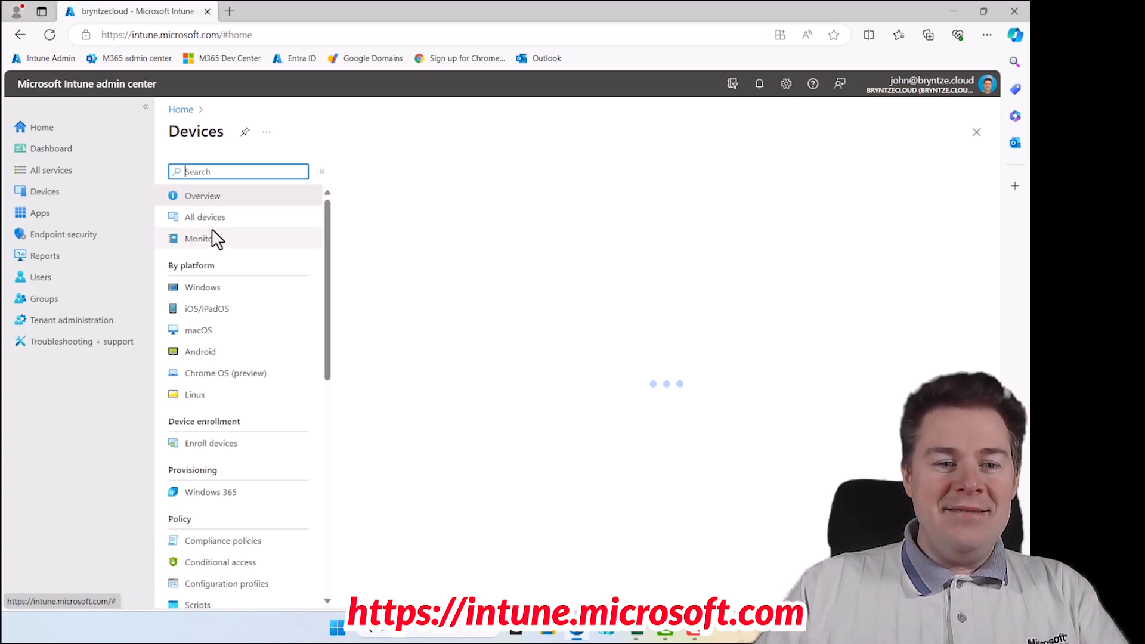
click(218, 230)
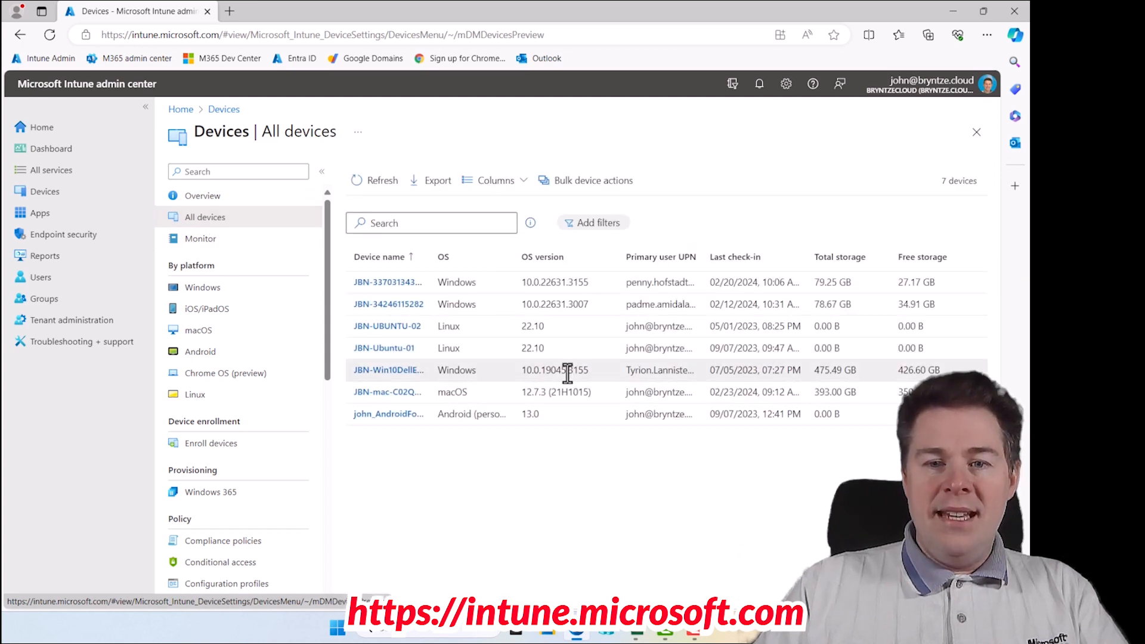
- Examine the primary users of the listed devices and the columns available for the device list
drag(626, 283, 686, 308)
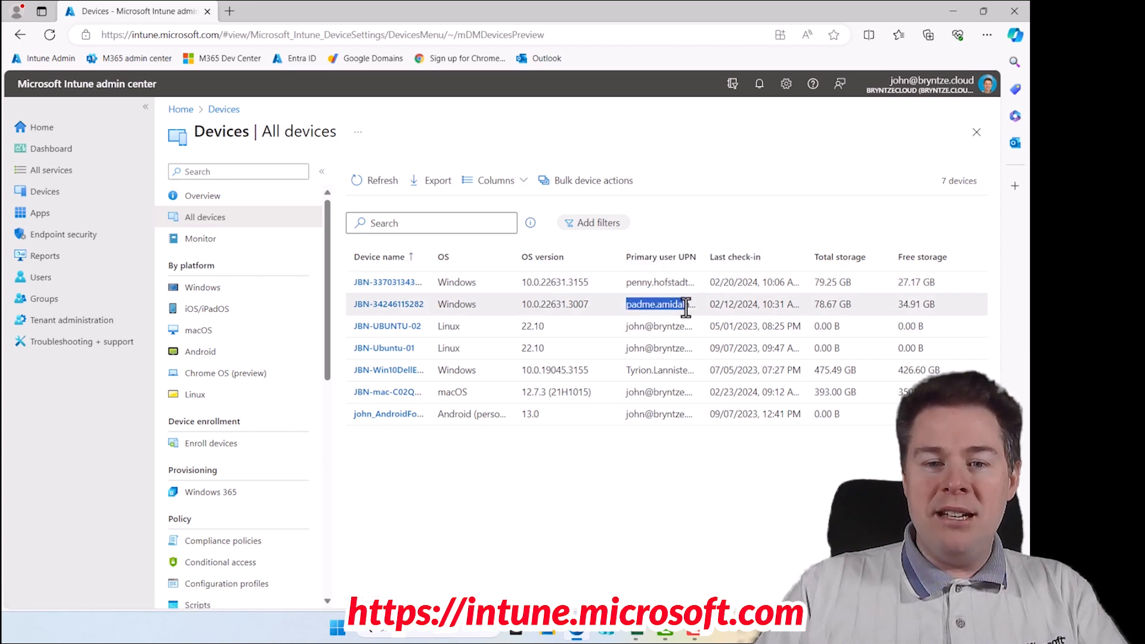
drag(626, 370, 668, 371)
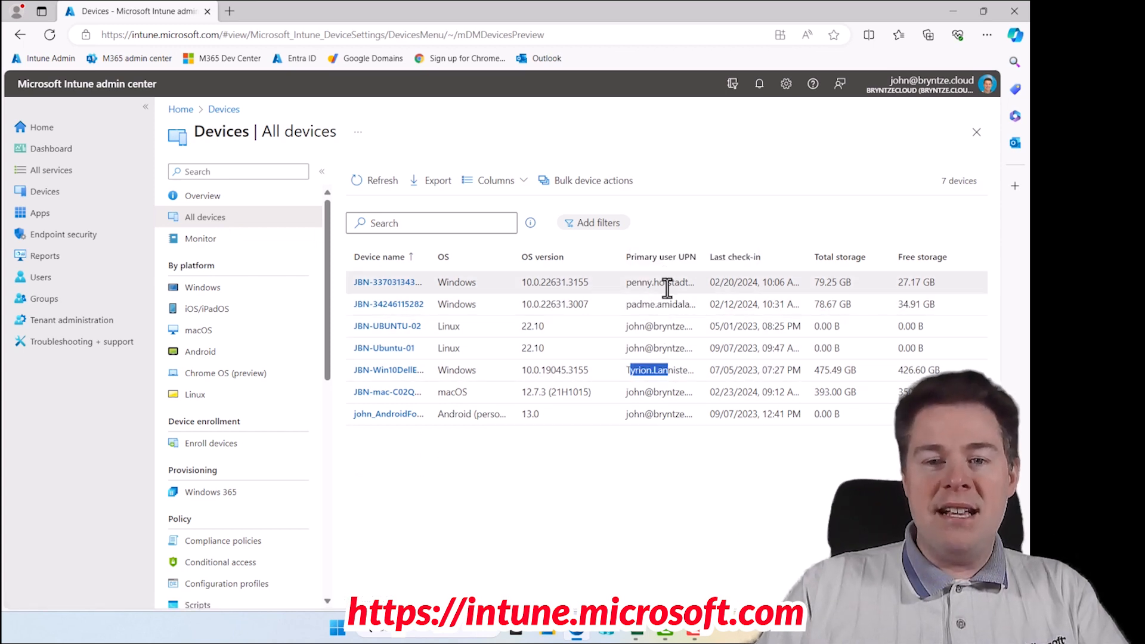
click(501, 204)
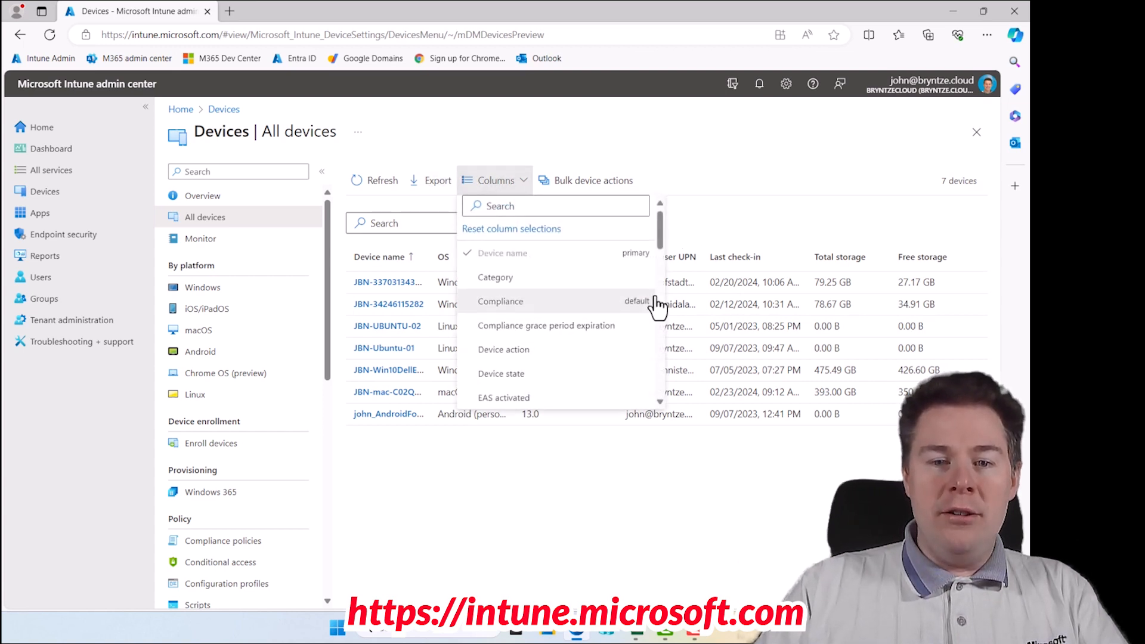
click(731, 194)
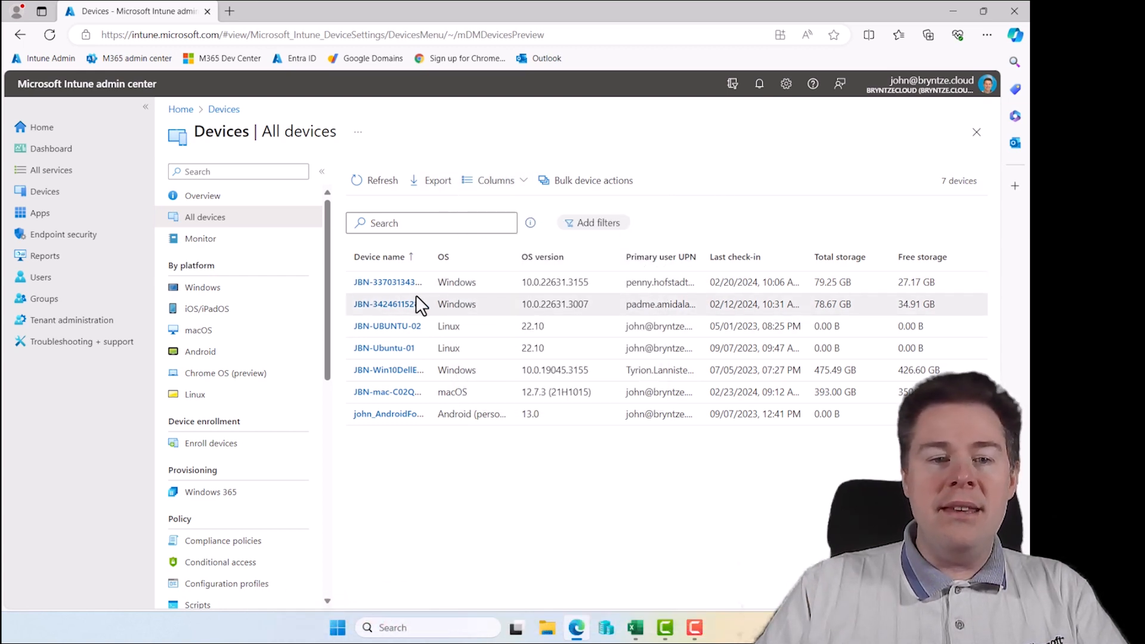
- Export the device list with only the selected columns and open the CSV from the downloaded archive in Excel
click(440, 185)
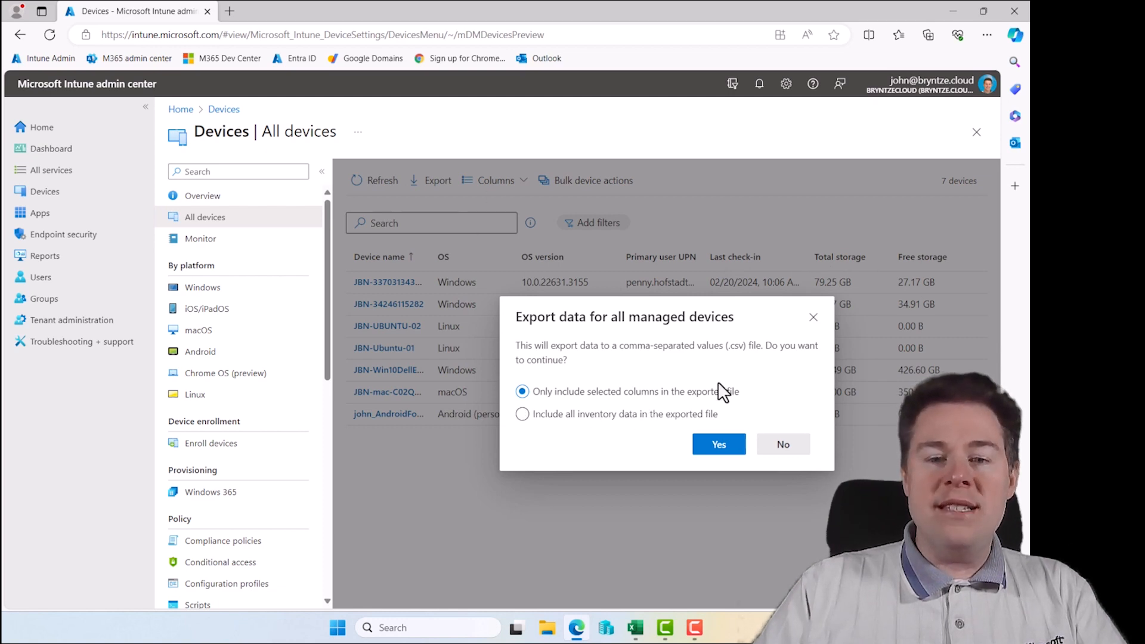
click(716, 450)
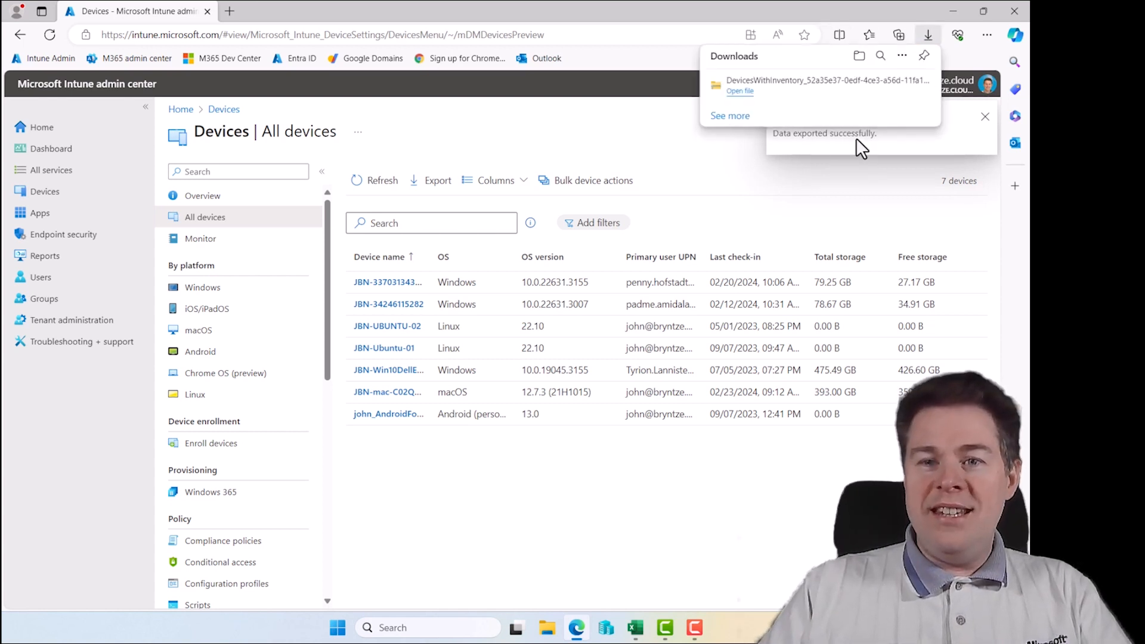
click(740, 93)
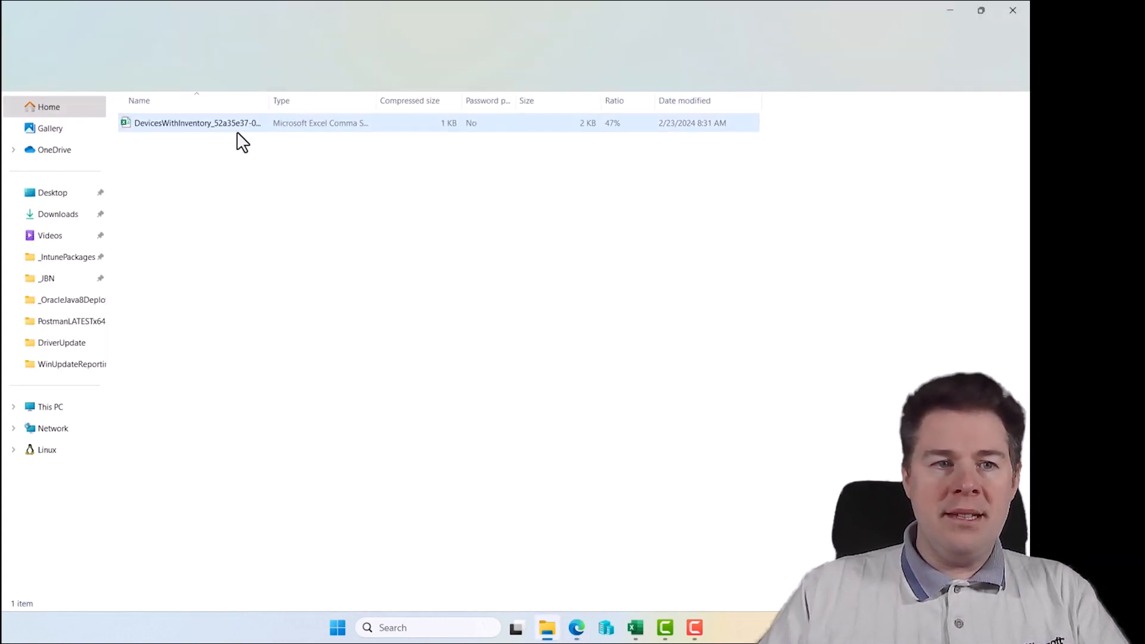
click(213, 127)
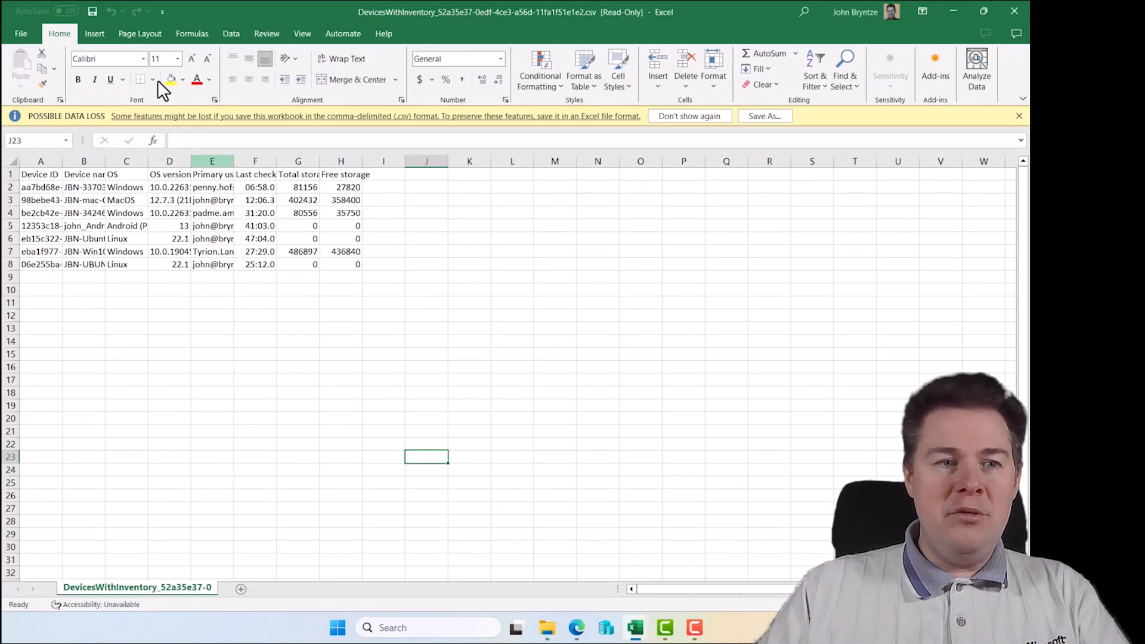
- Copy the entire worksheet of the exported device CSV
click(228, 310)
key(ctrl+a)
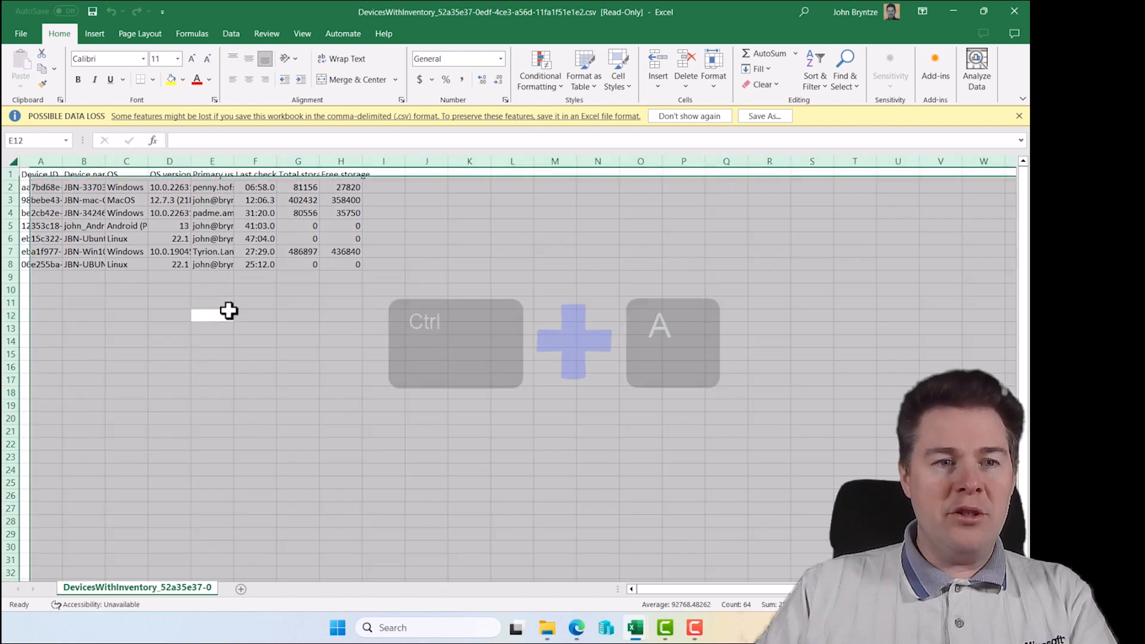
key(ctrl+c)
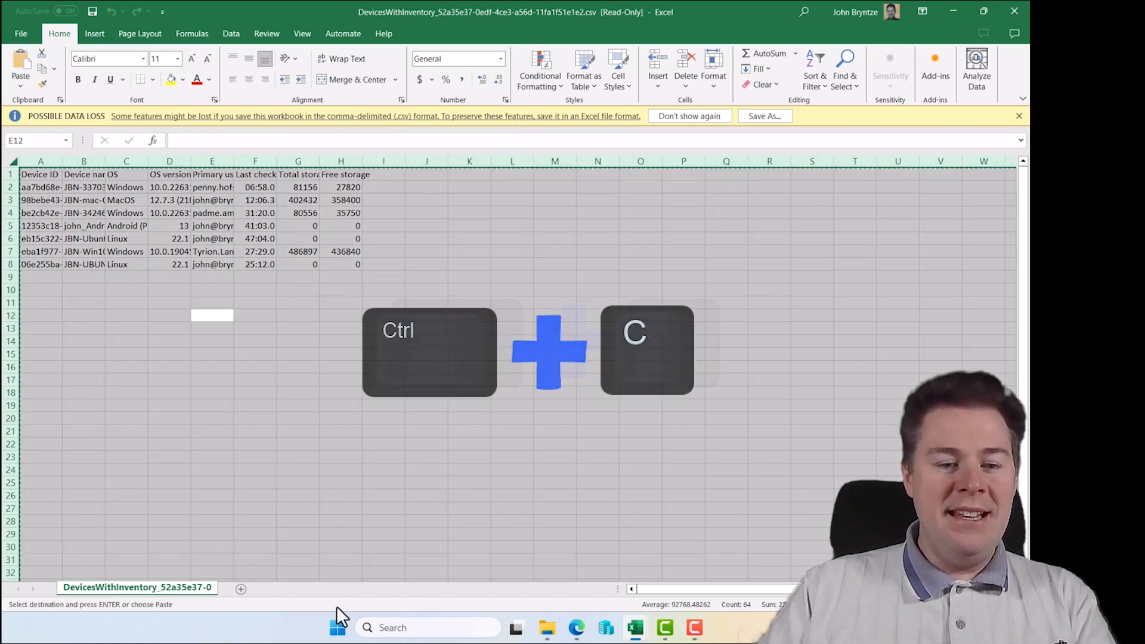
- Add a sheet named IntuneData to the JBNData.xlsx workbook and paste the copied device data into it
mouse_move(640, 635)
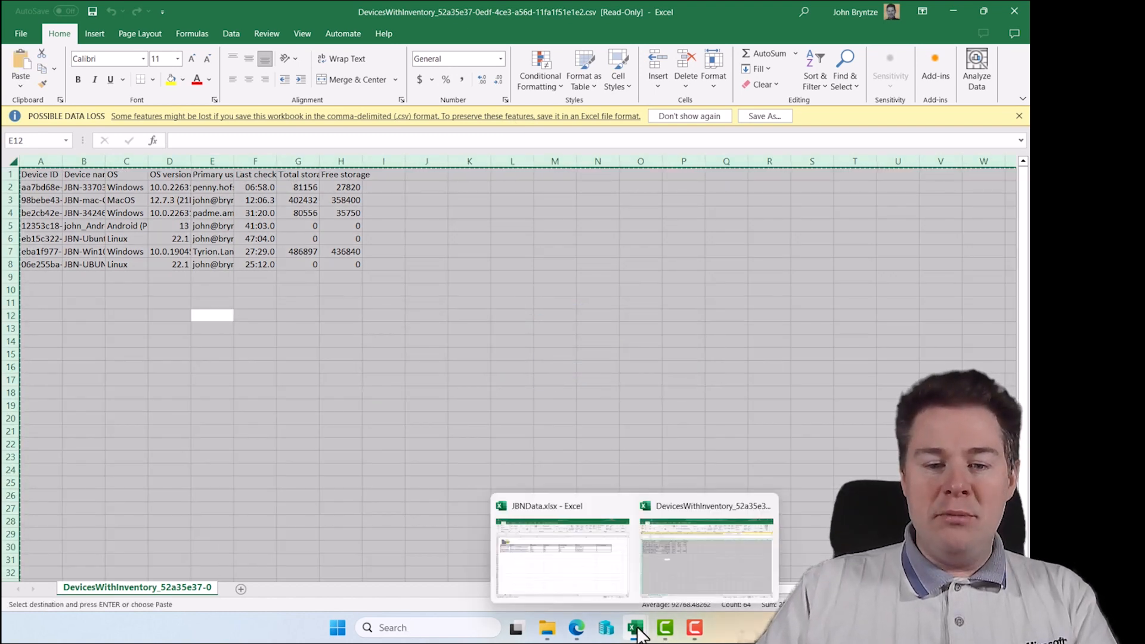
click(563, 566)
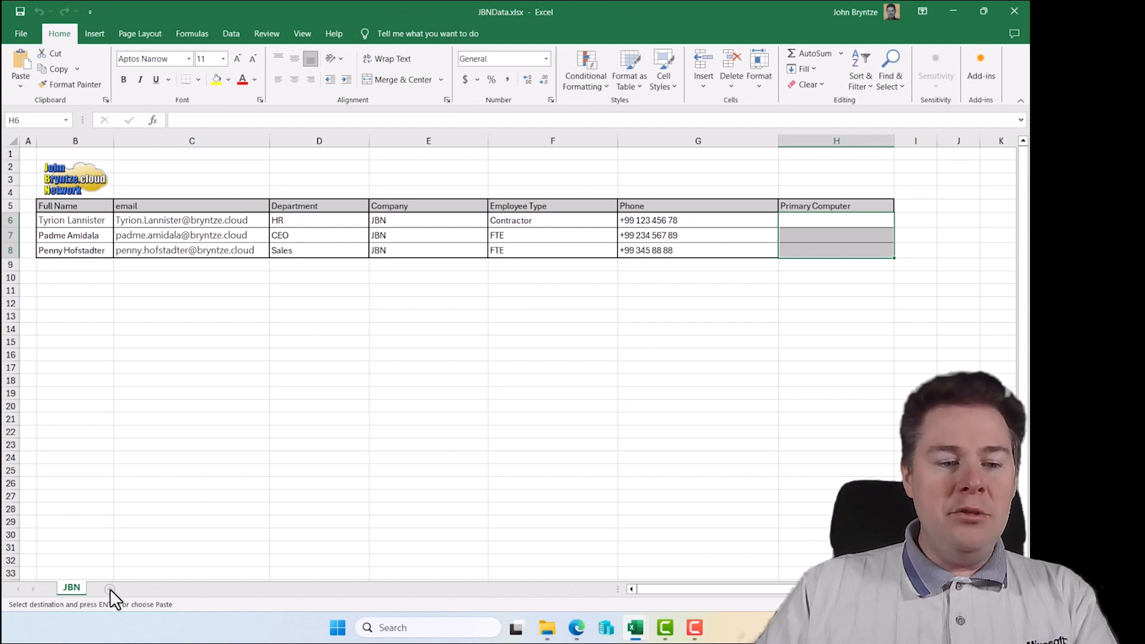
click(110, 588)
double_click(110, 589)
text(IntuneDat)
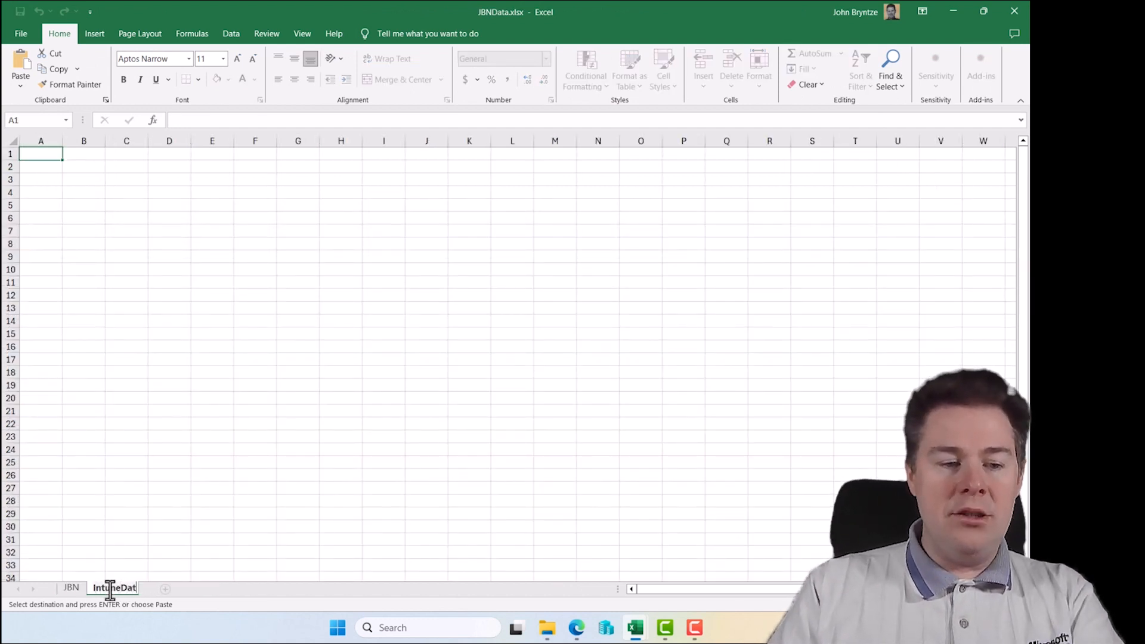
key(Return)
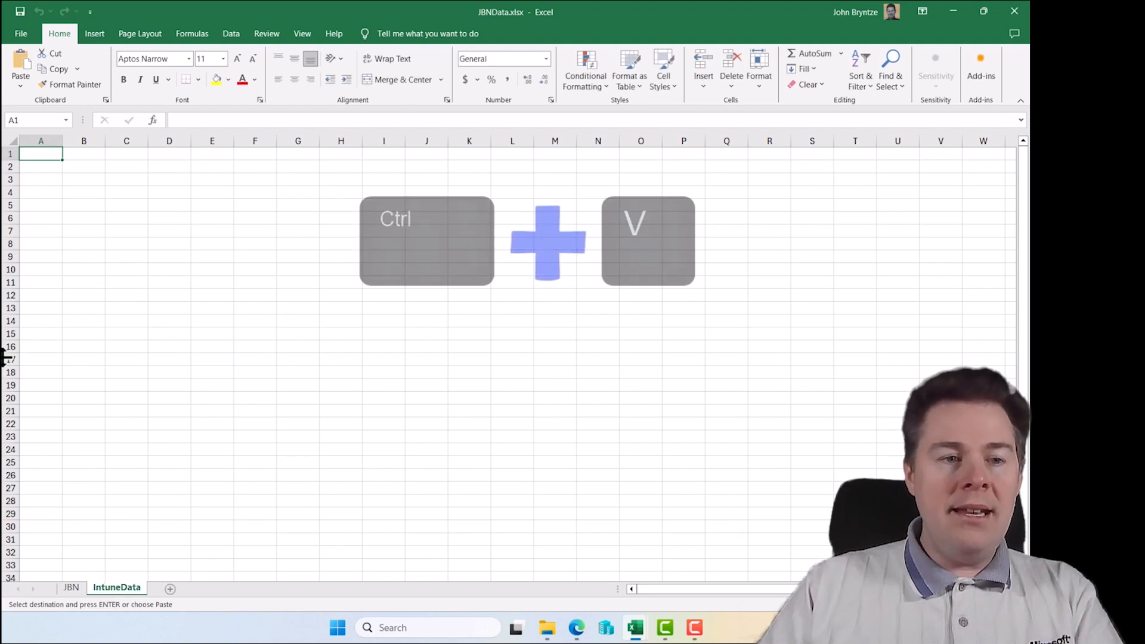
key(ctrl+v)
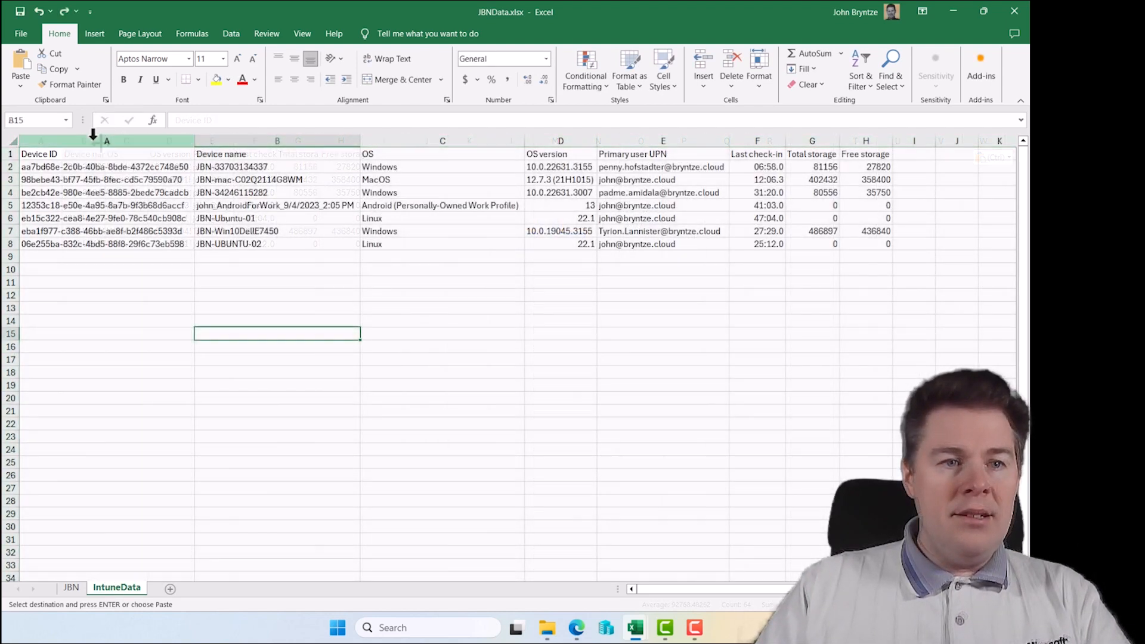
- Clear the contents of the Device ID column (column A) on the IntuneData sheet
click(94, 141)
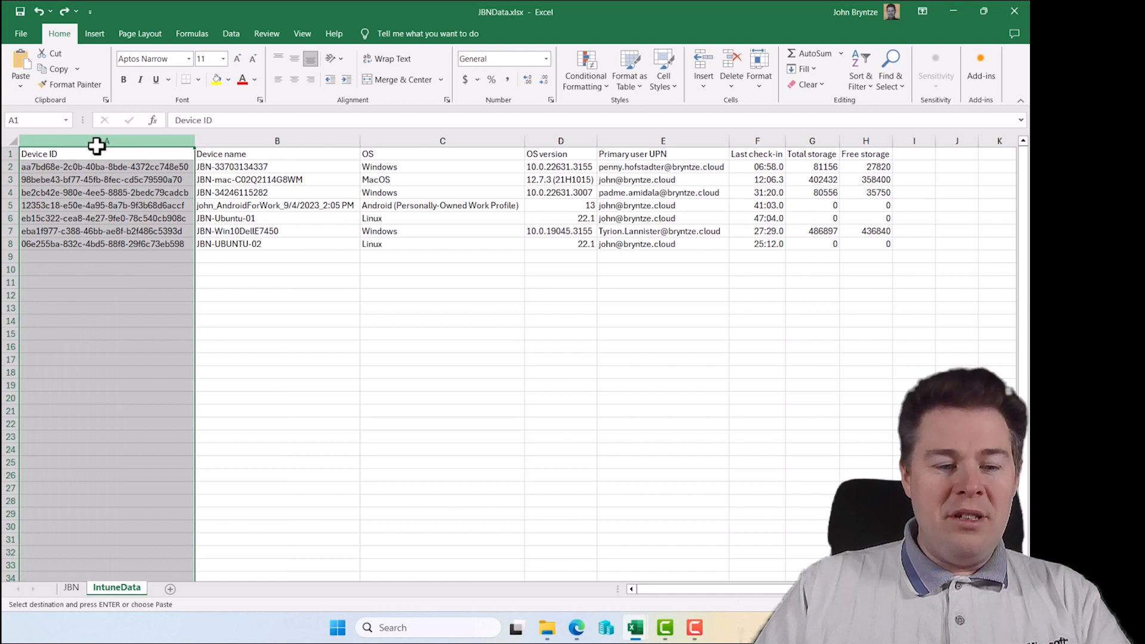
right_click(96, 145)
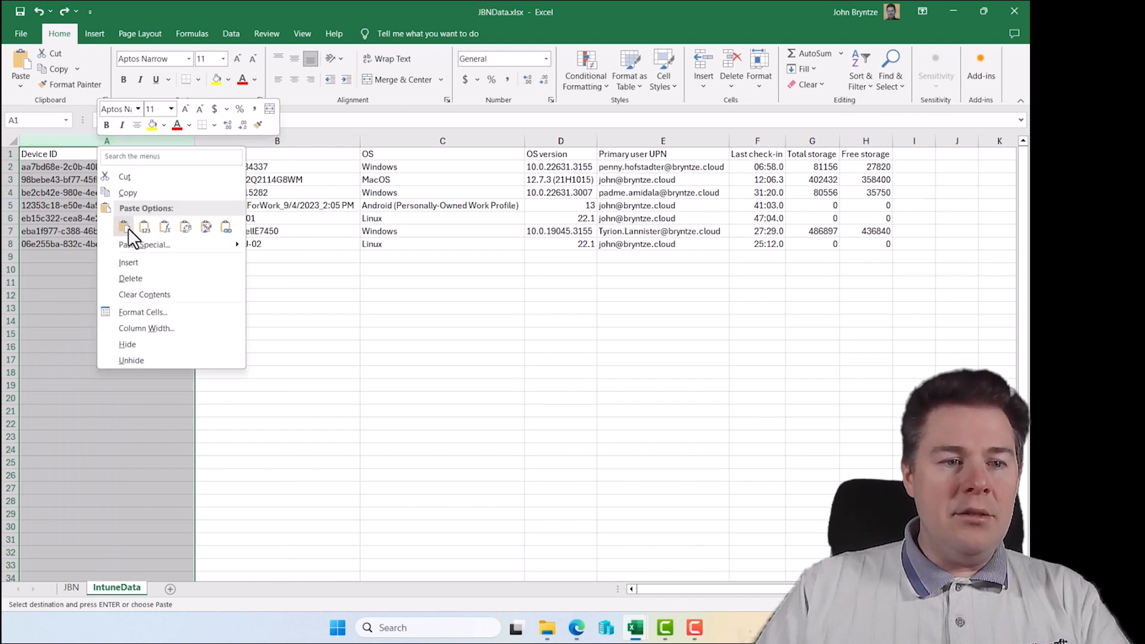
click(140, 294)
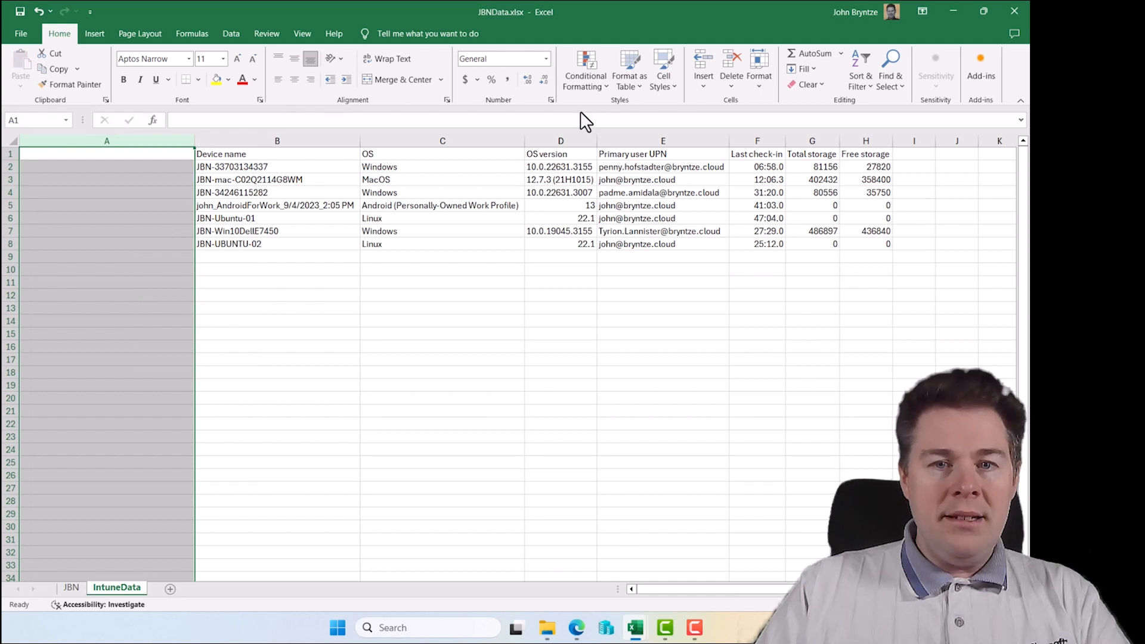
key(F10)
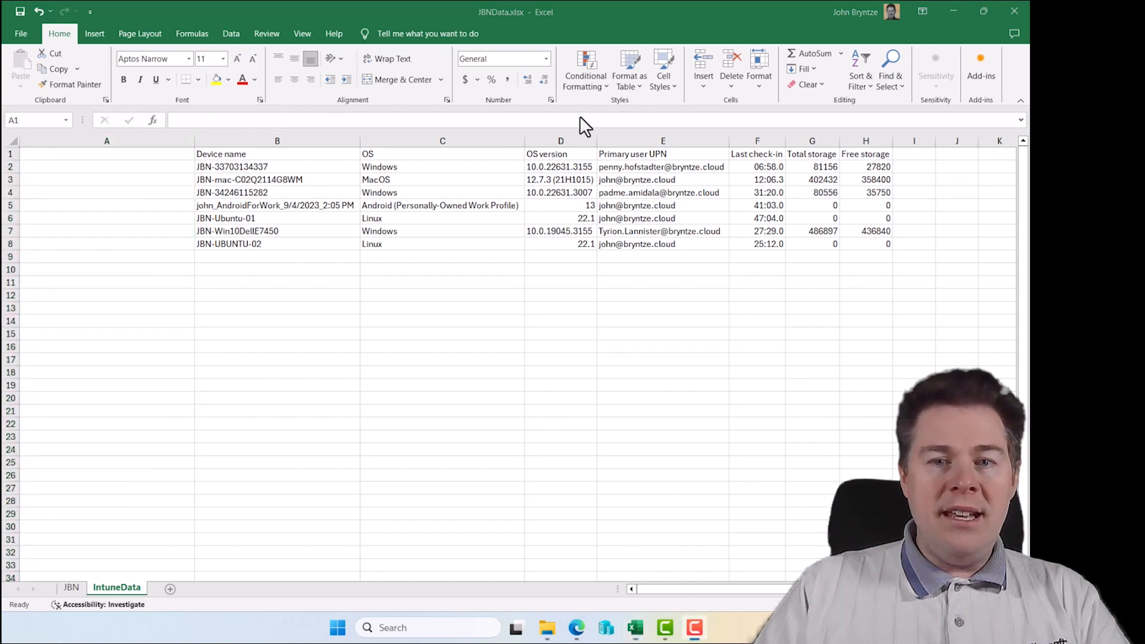
- Copy the Primary user UPN column from column E into the empty column A and narrow column A to fit
click(643, 140)
key(ctrl+c)
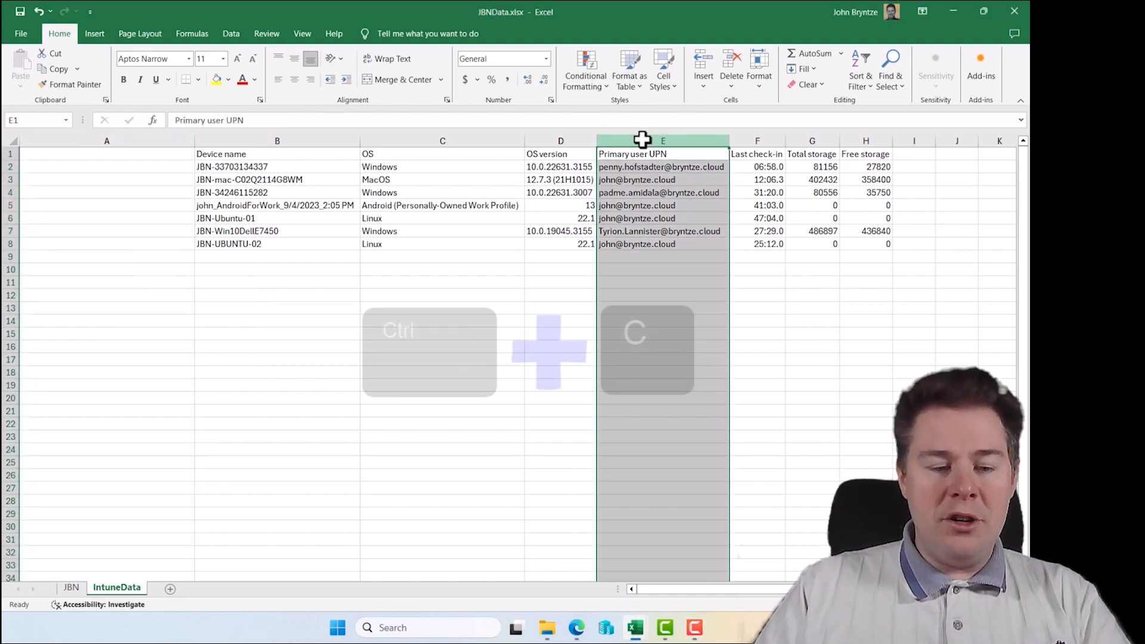
click(148, 140)
key(ctrl+v)
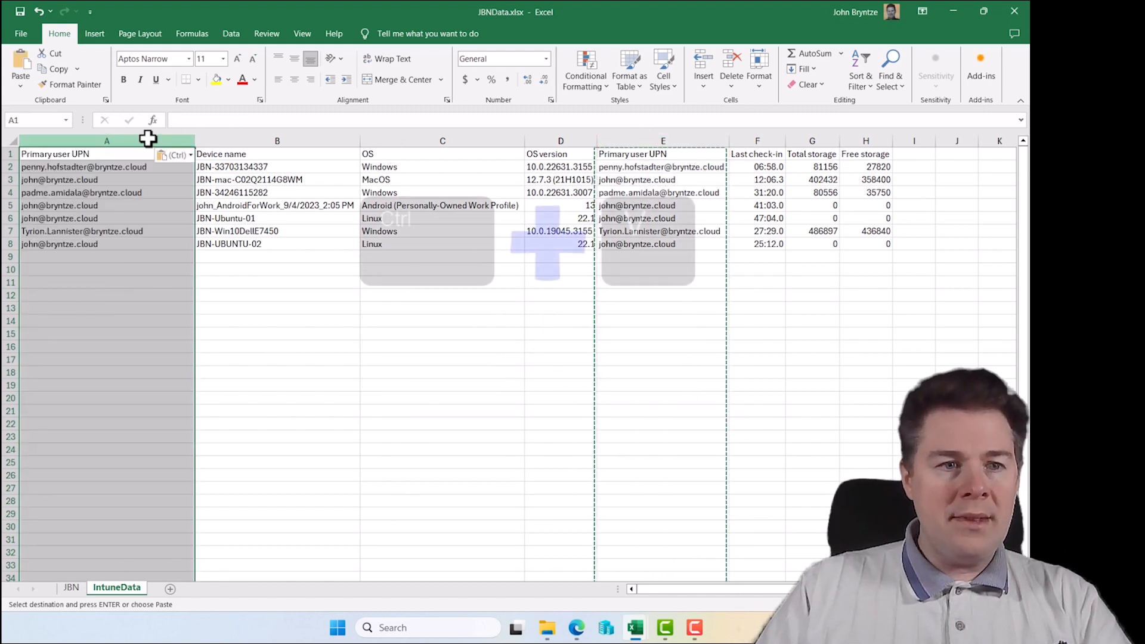
drag(194, 140, 153, 141)
click(263, 305)
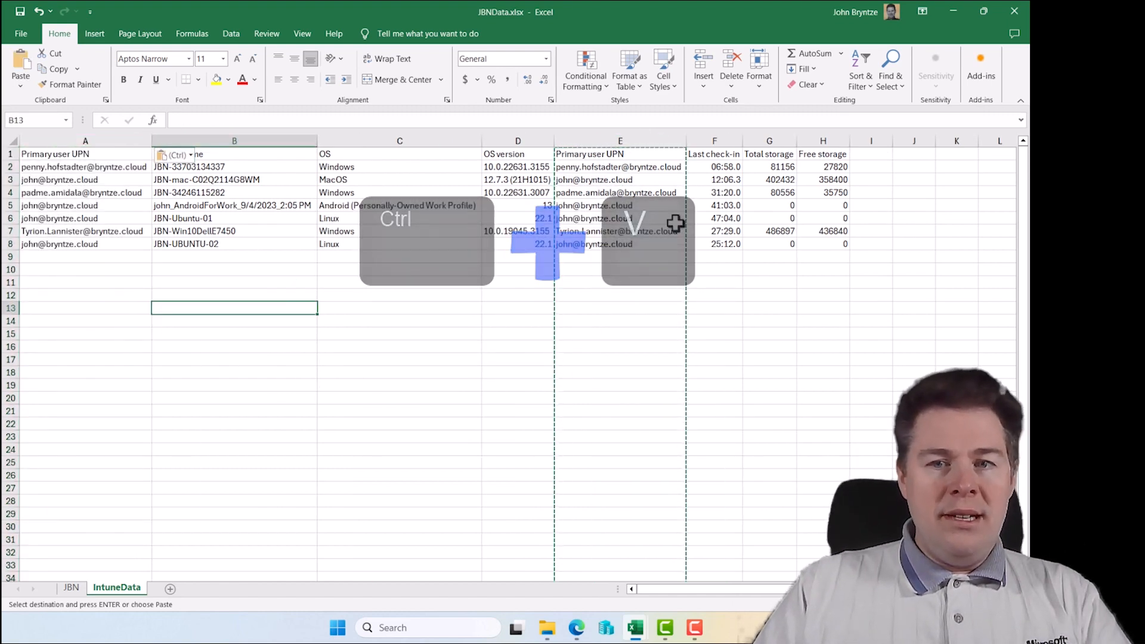
- Re-enter the first primary user UPN in cell A2 so that it is stored as a hyperlink
click(66, 168)
key(Escape)
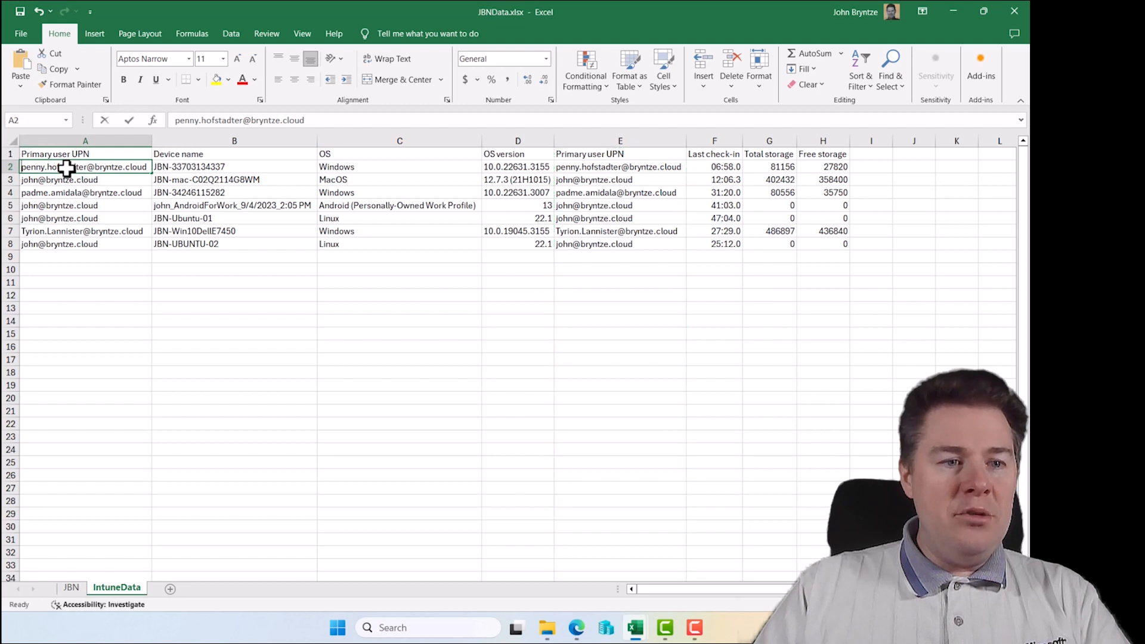
double_click(66, 168)
click(197, 167)
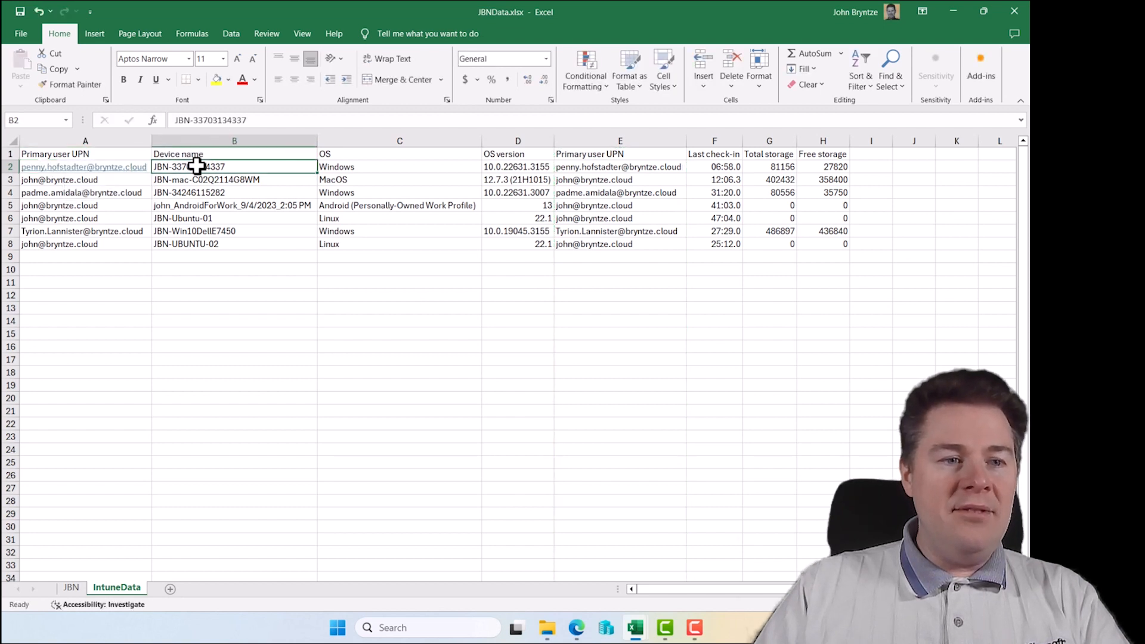
click(103, 169)
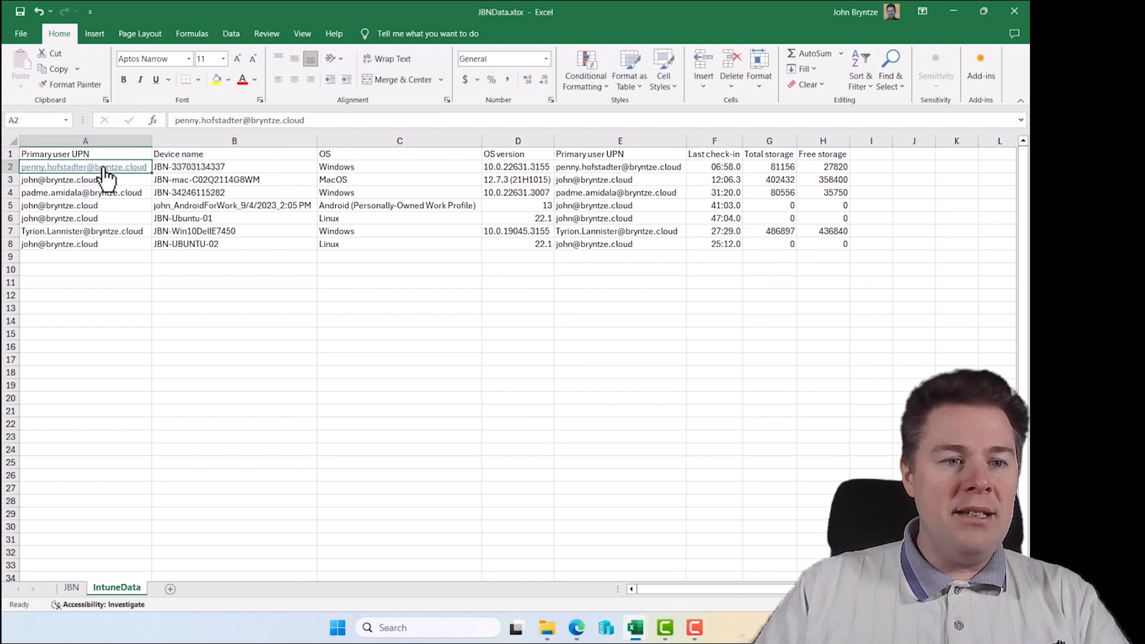
- Remove the hyperlink from the first primary user UPN in cell A2 on the IntuneData sheet
right_click(104, 170)
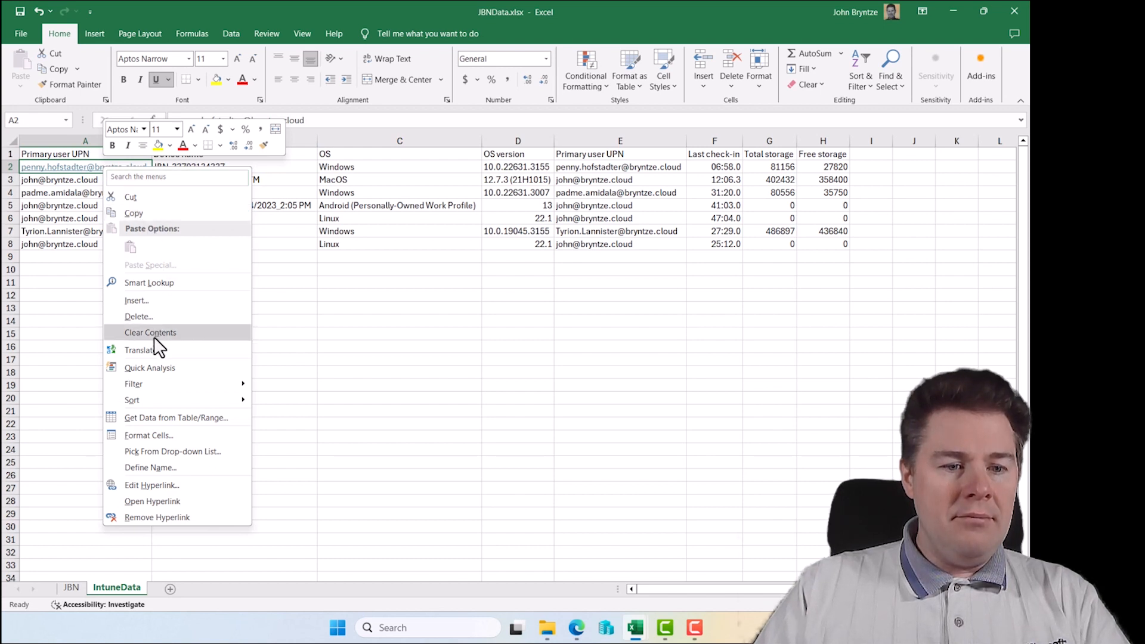
click(165, 520)
click(150, 374)
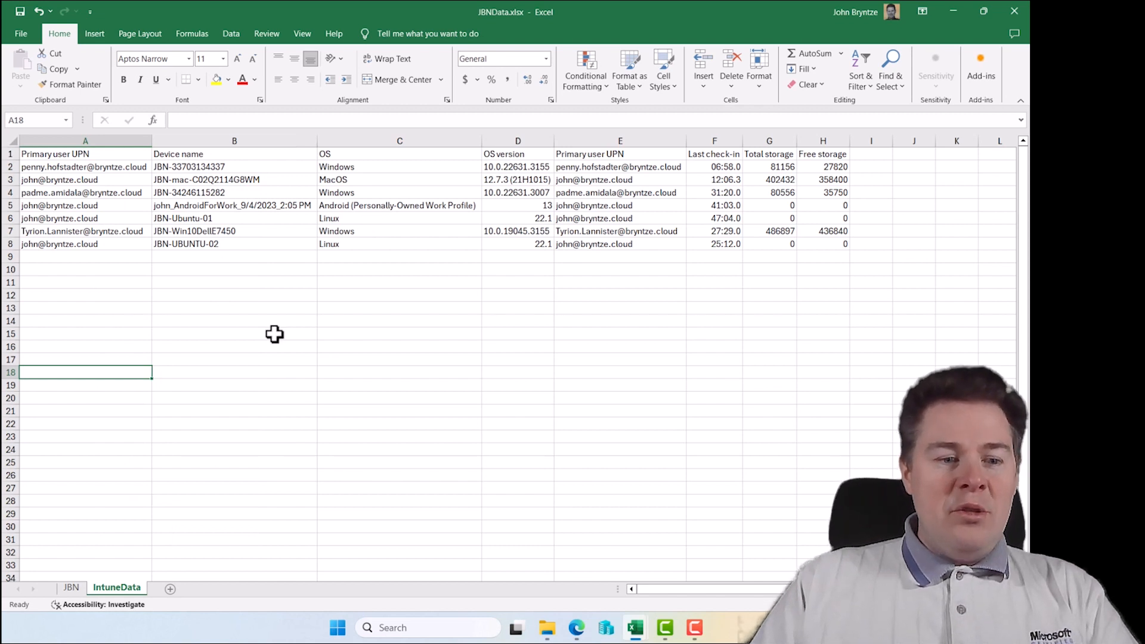
- Copy the device name JBN-Win10DellE7450 from cell B7 on the IntuneData sheet into Primary Computer cell H6 on the JBN sheet
click(73, 588)
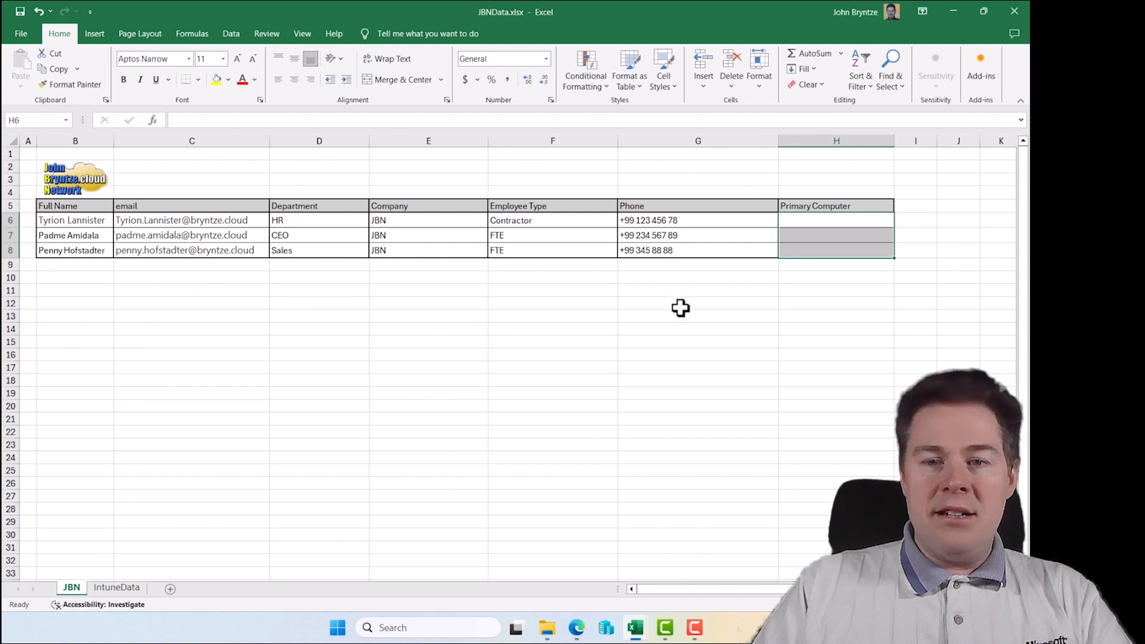
click(809, 219)
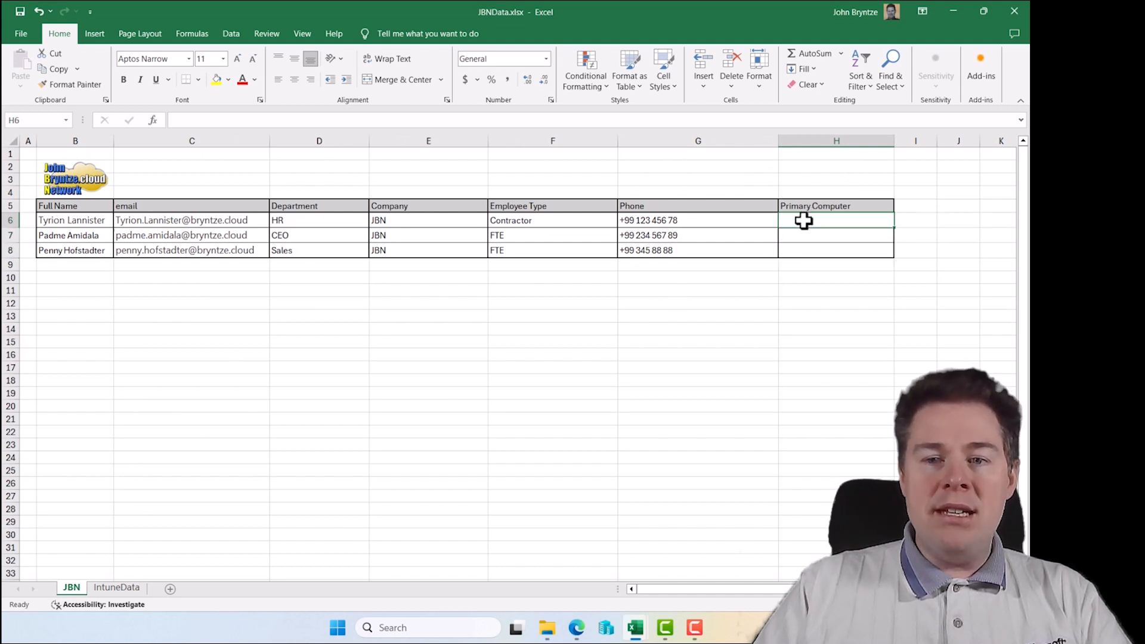
click(117, 588)
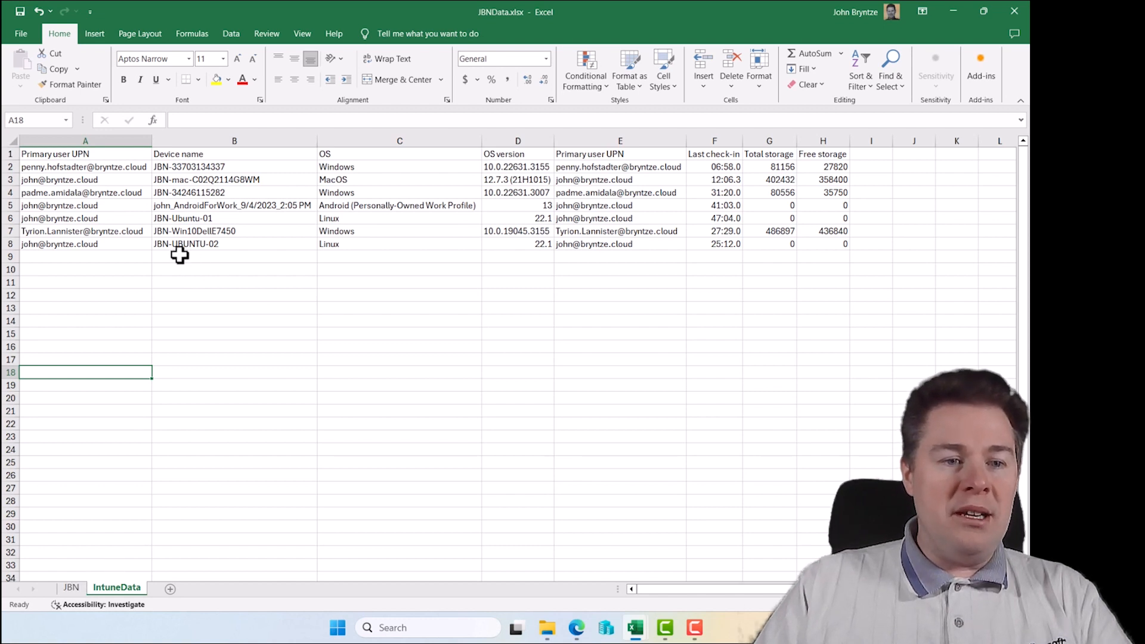
click(181, 231)
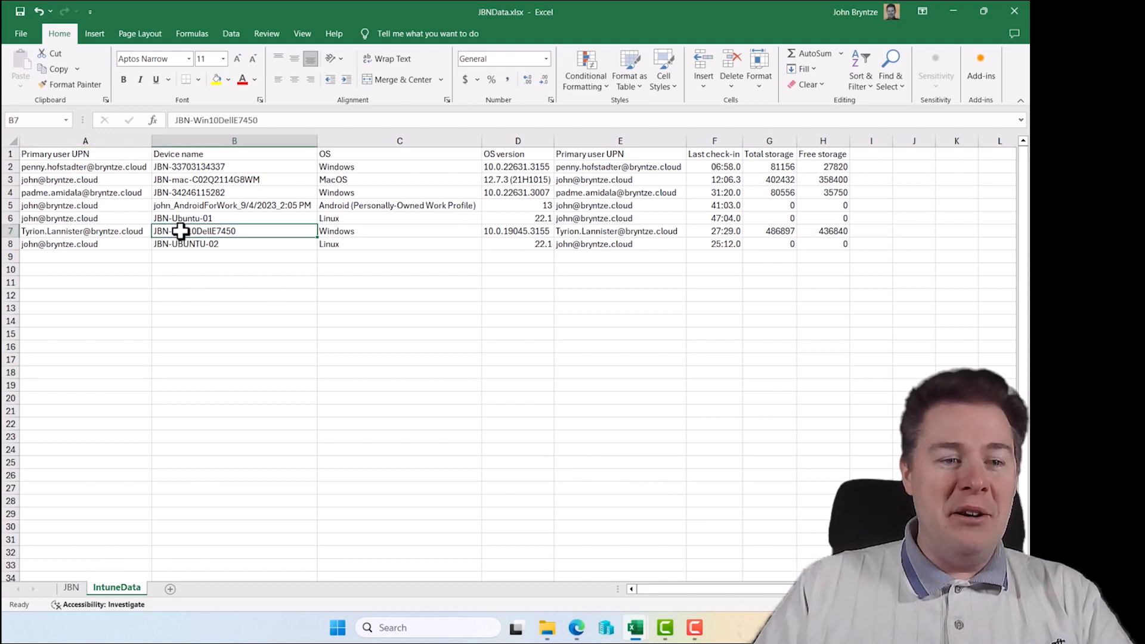
key(ctrl+c)
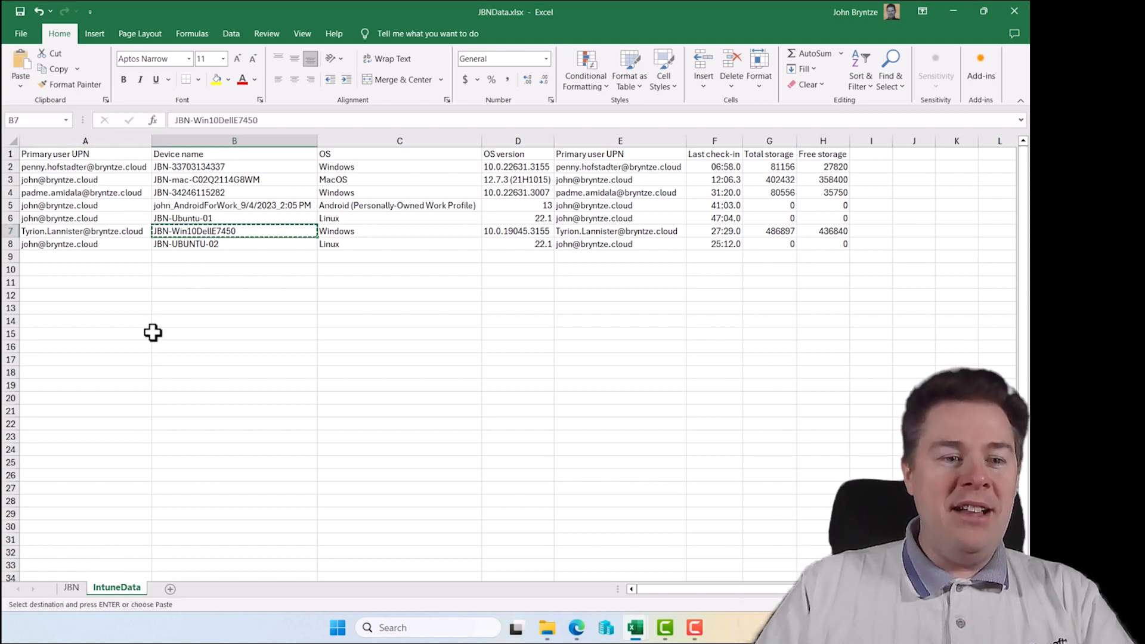
click(72, 588)
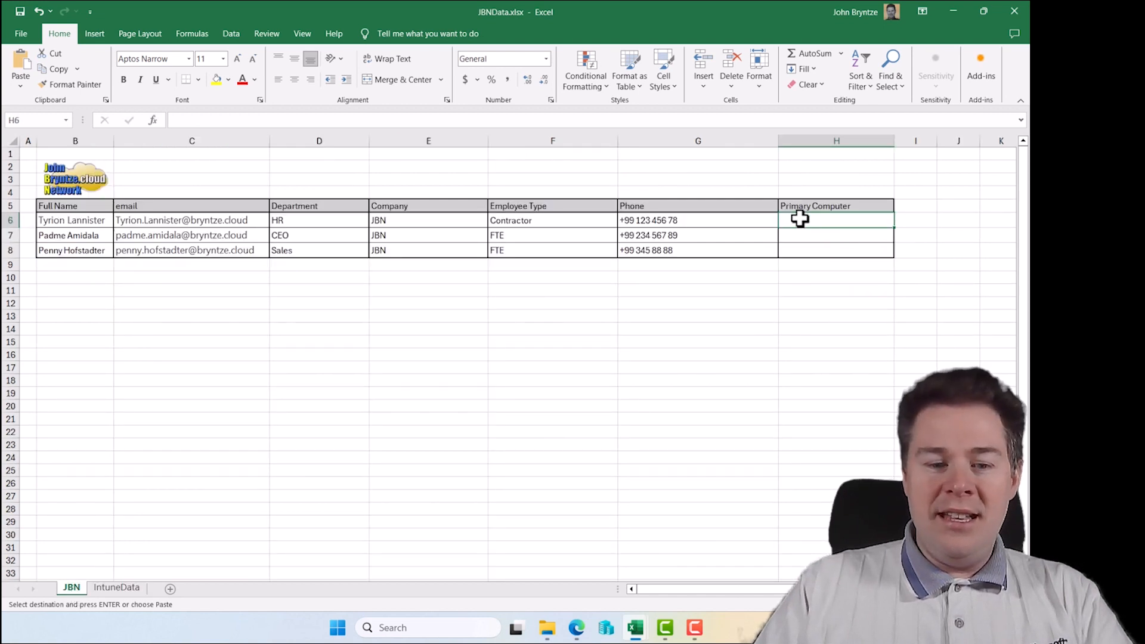
key(ctrl+v)
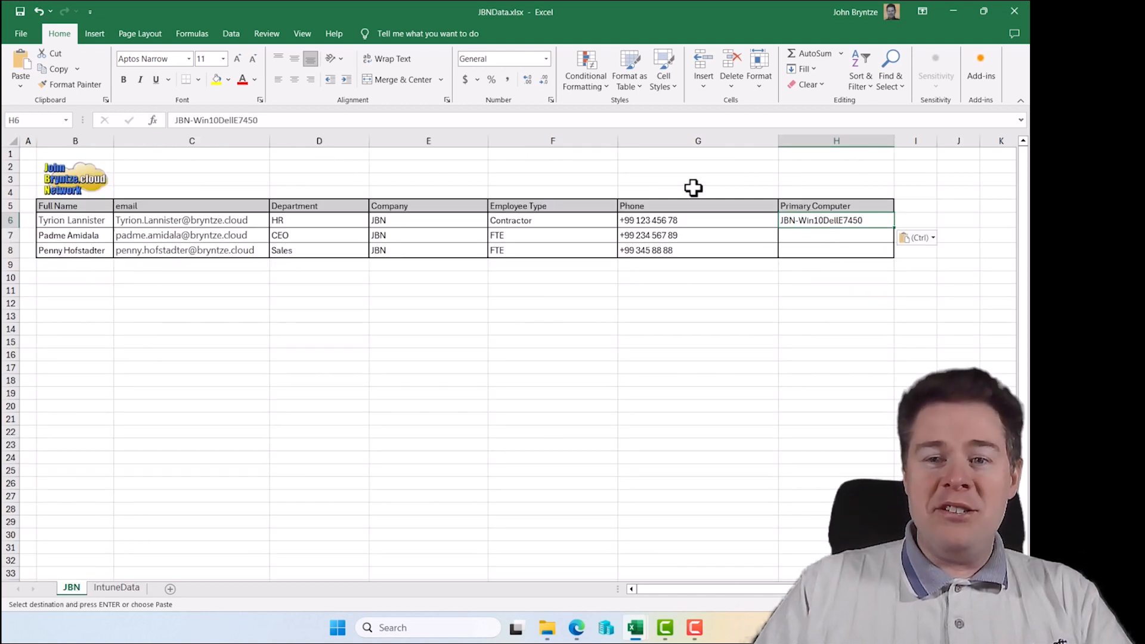
- Delete the pasted device name from cell H6 on the JBN sheet
drag(261, 120, 104, 110)
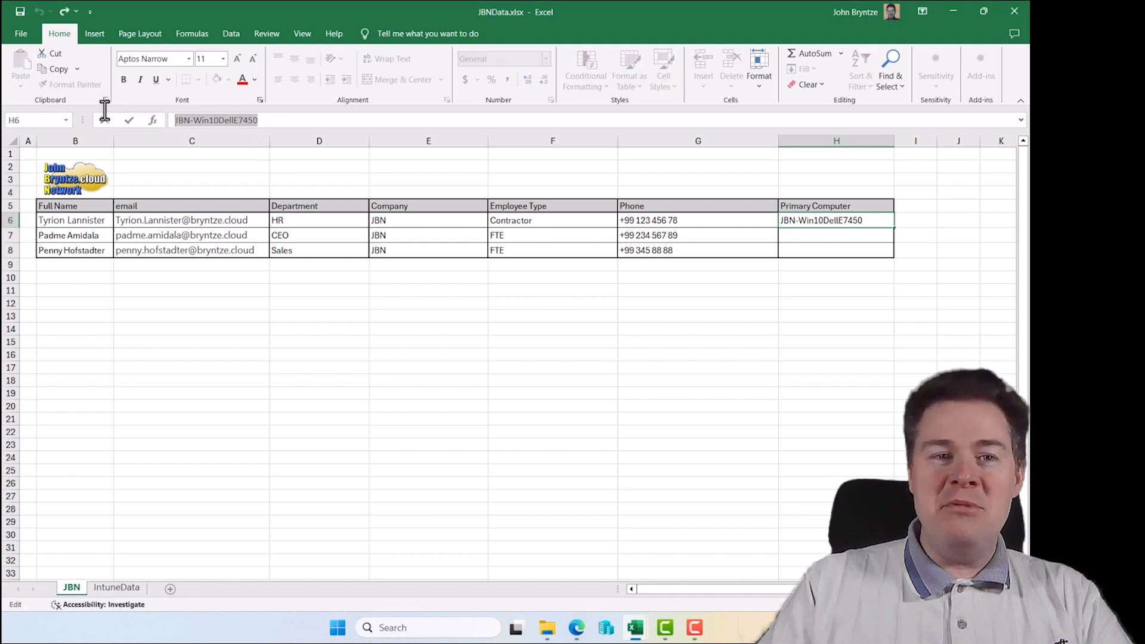
key(Delete)
click(189, 349)
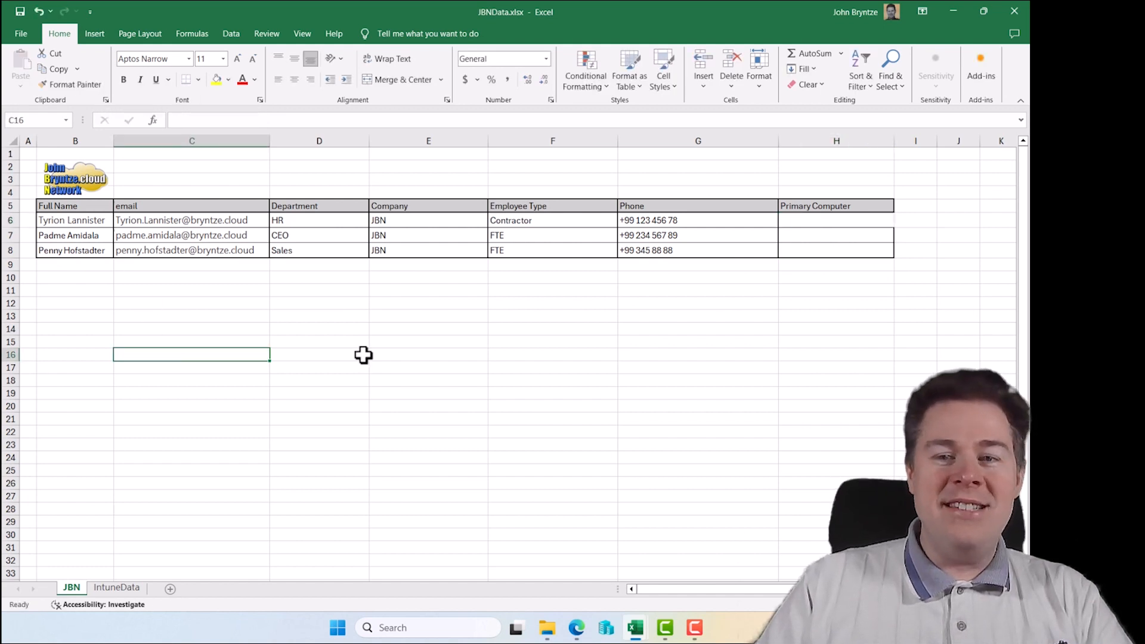
- Apply outside borders to the Primary Computer column cells H5:H8
click(822, 222)
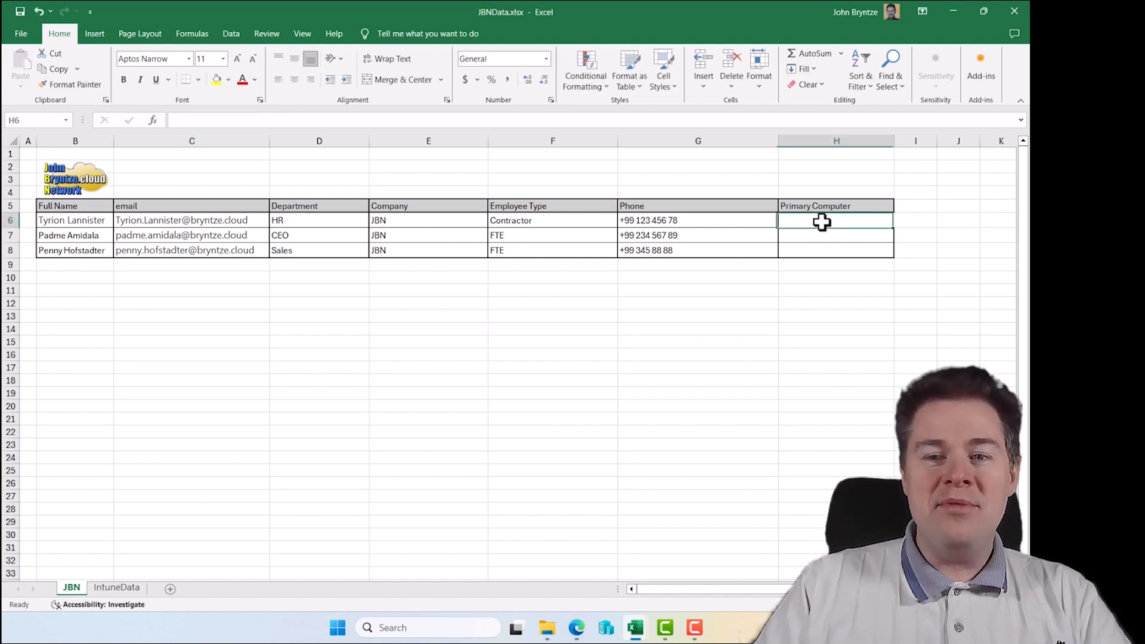
drag(830, 206, 827, 253)
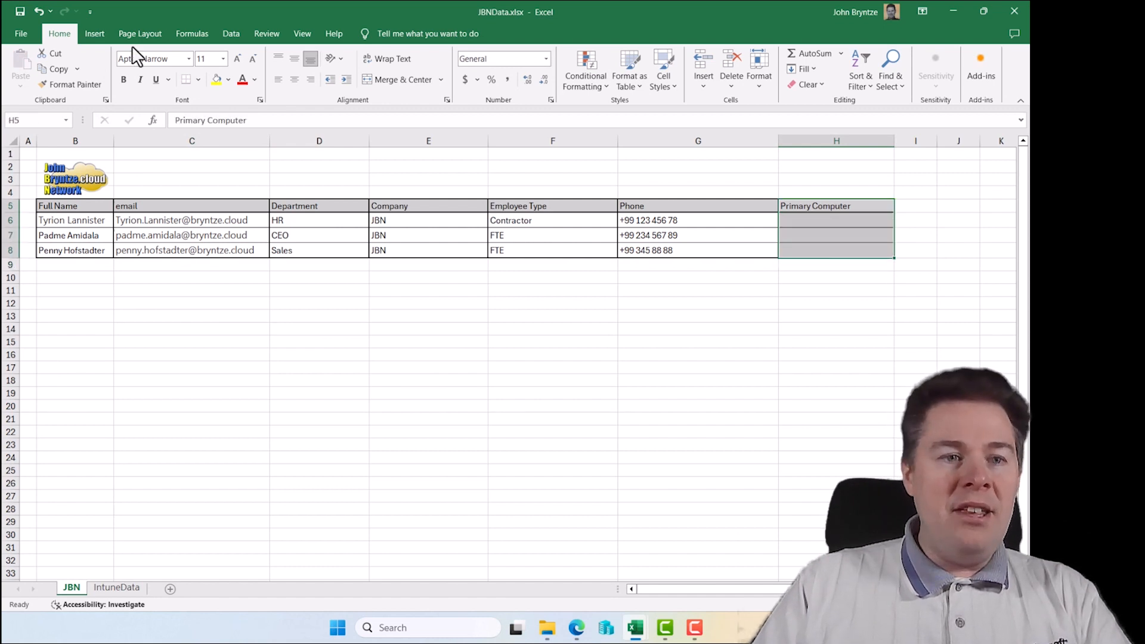
click(198, 81)
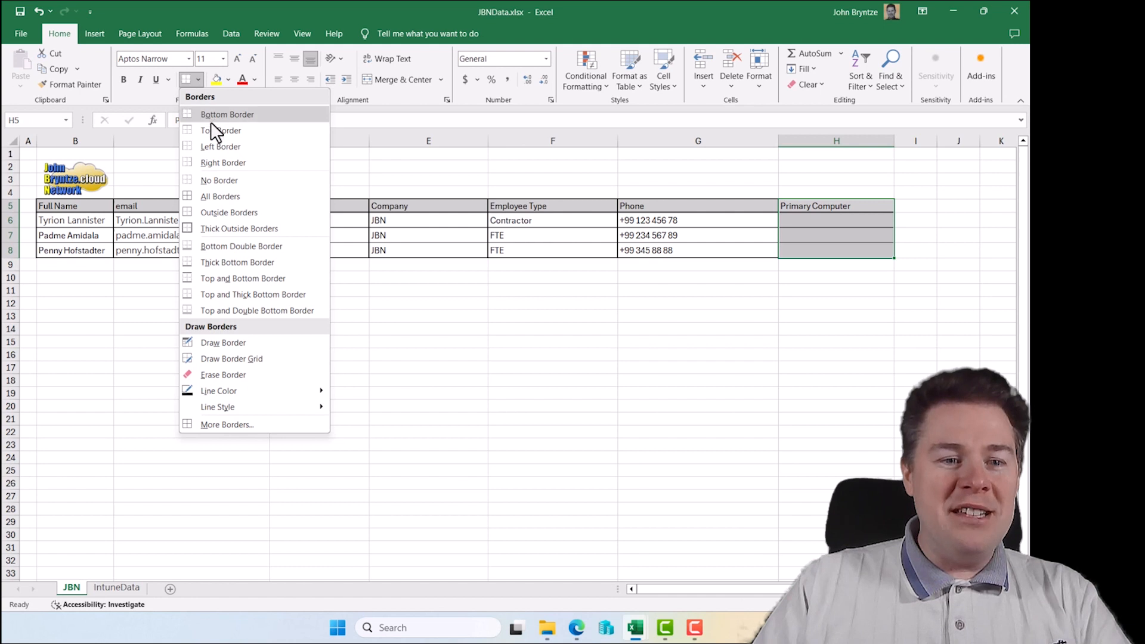
click(224, 212)
click(222, 223)
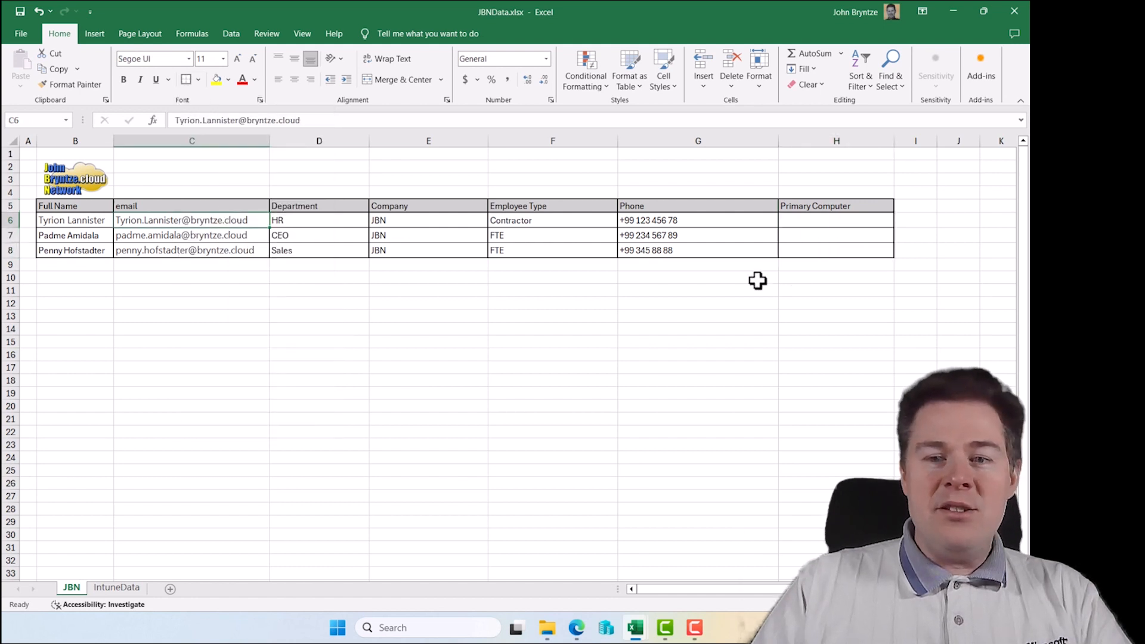
- Begin a VLOOKUP formula in Primary Computer cell H6 with the employee's e-mail cell C6 as the lookup value
click(799, 219)
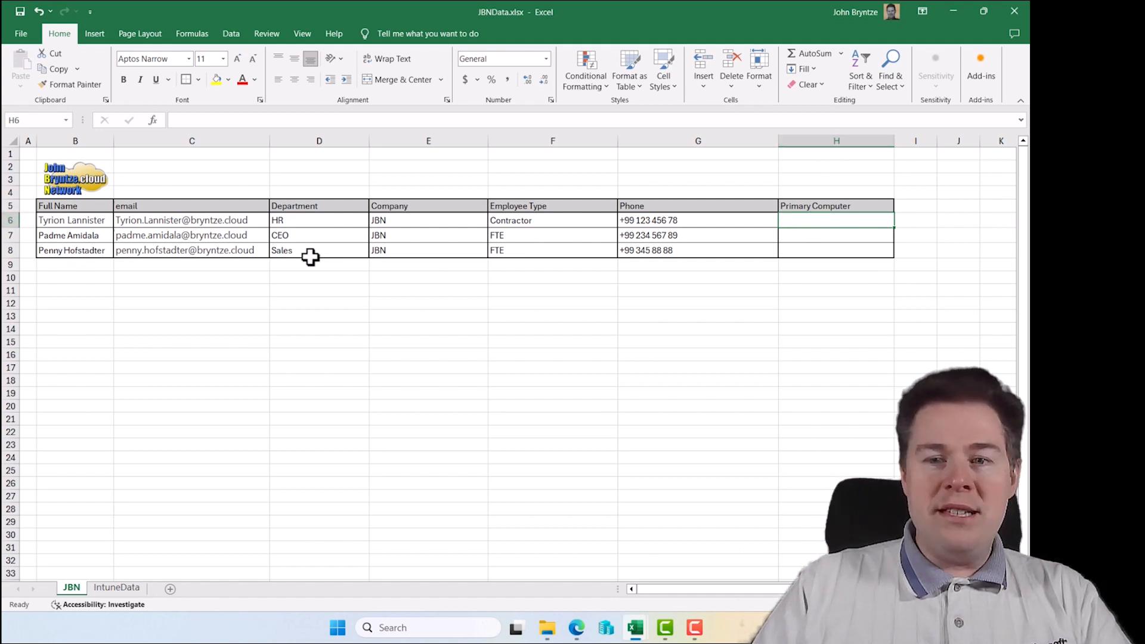
click(192, 121)
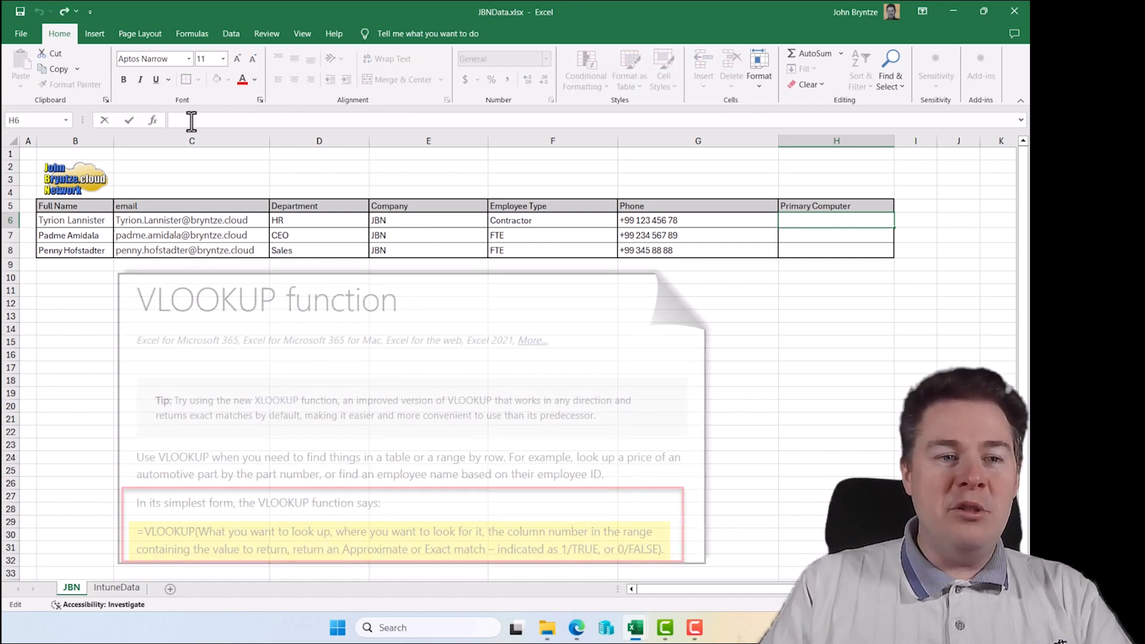
text(=)
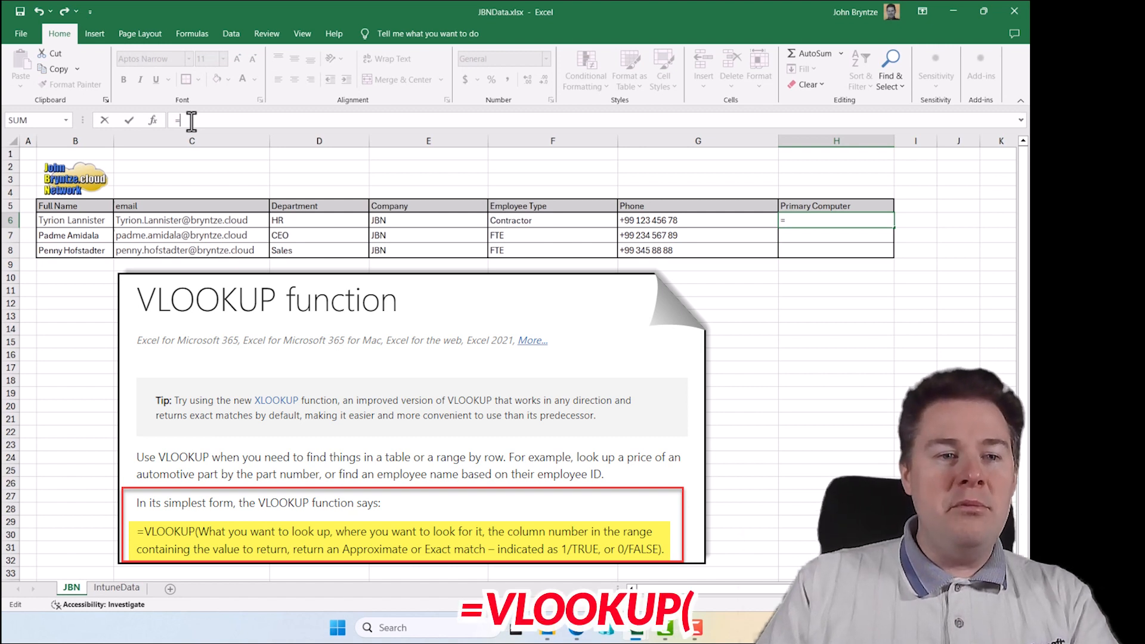
text(vlook)
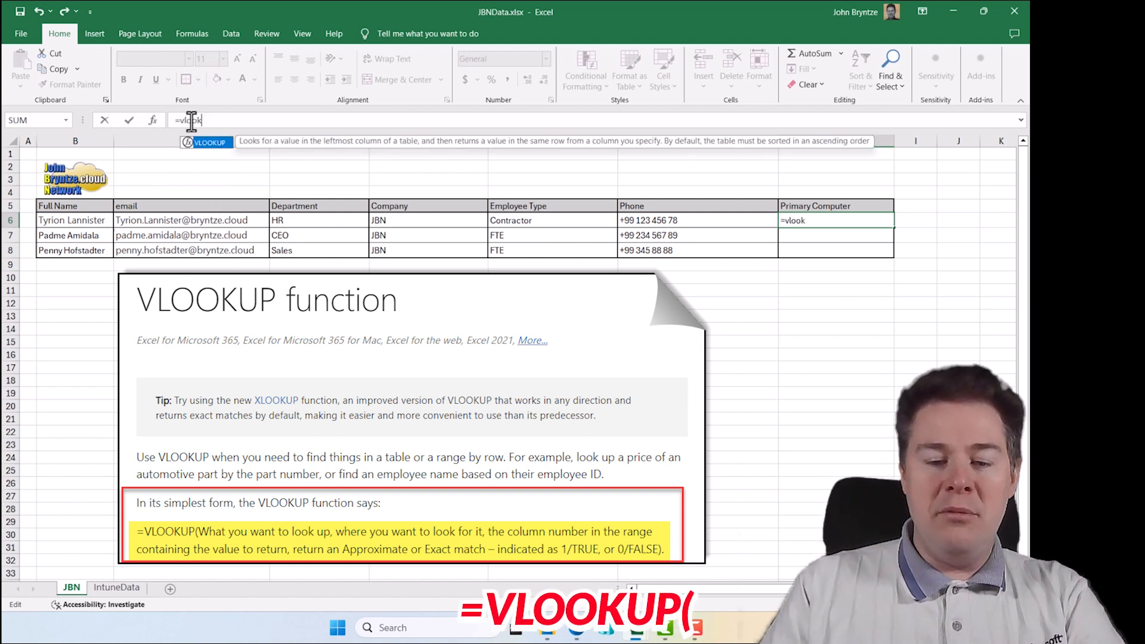
text(up)
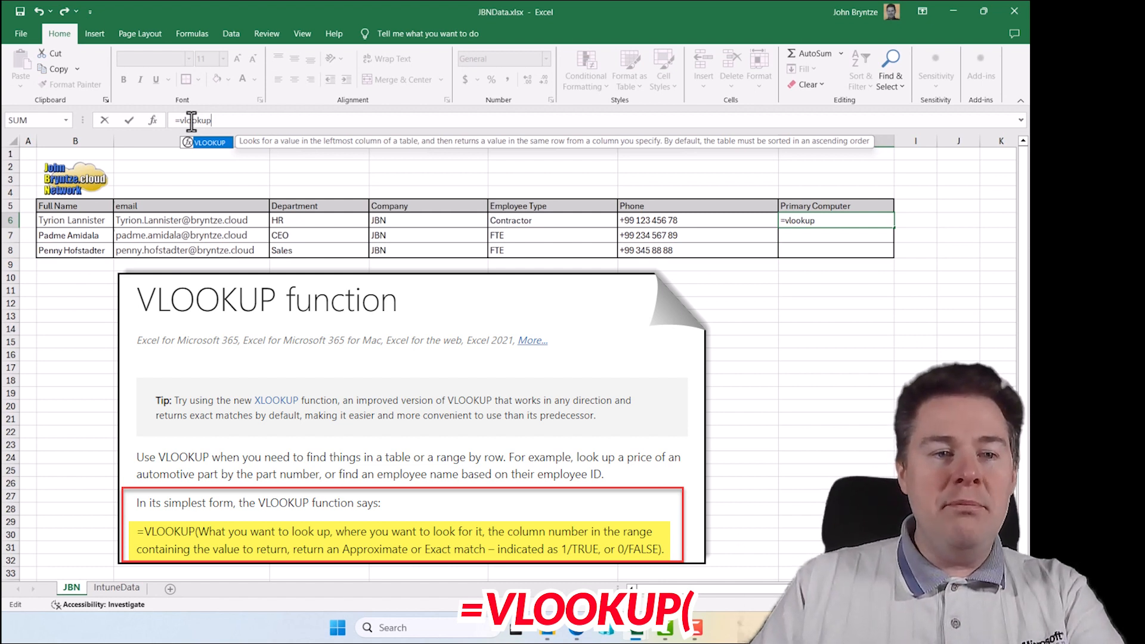
text(()
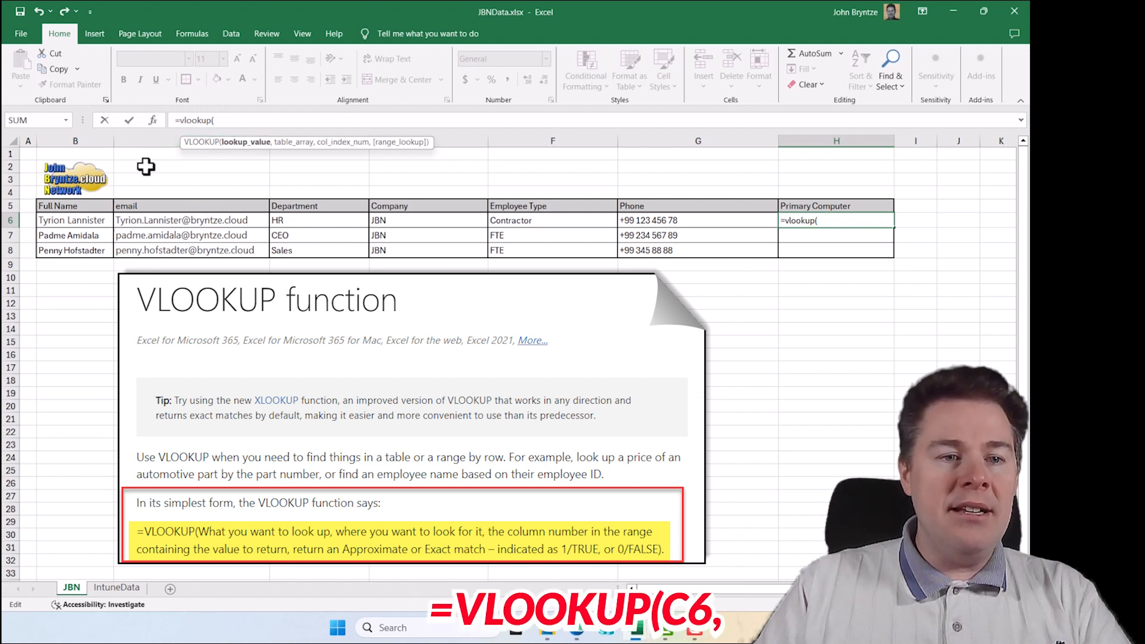
click(171, 222)
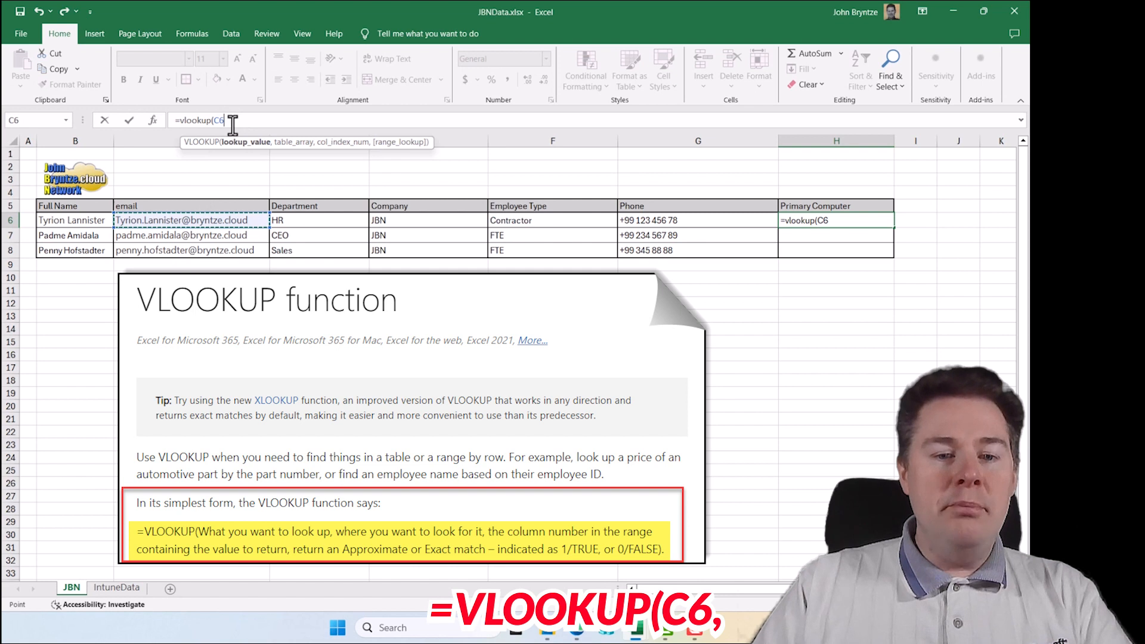
text(,)
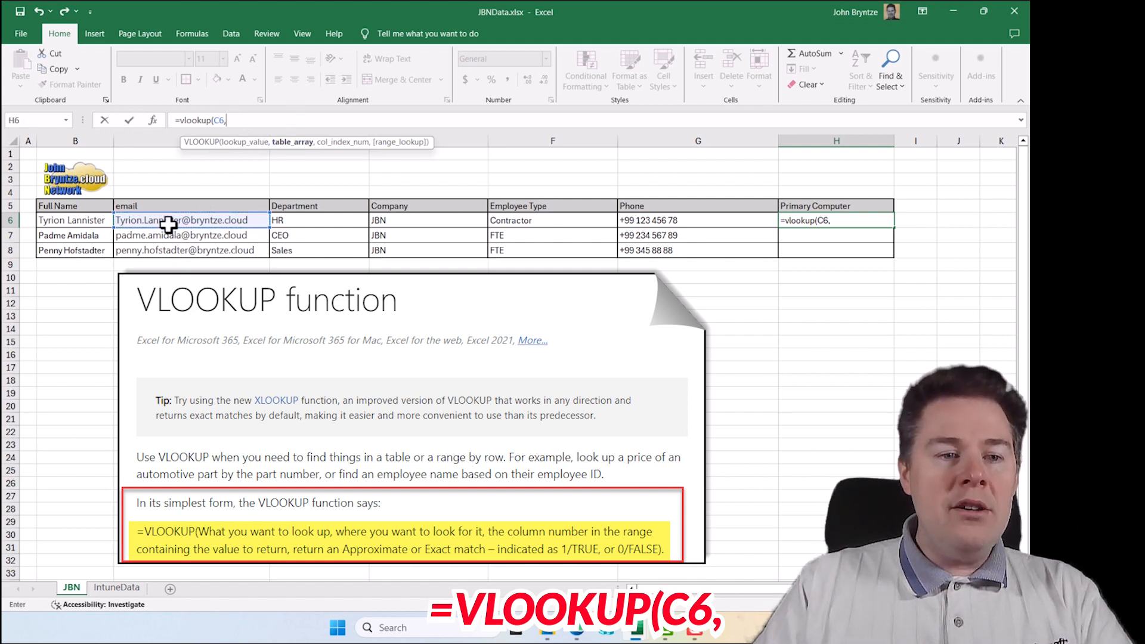
- Complete the VLOOKUP formula with table array IntuneData!A:H, column index 2 and FALSE for an exact match
click(113, 588)
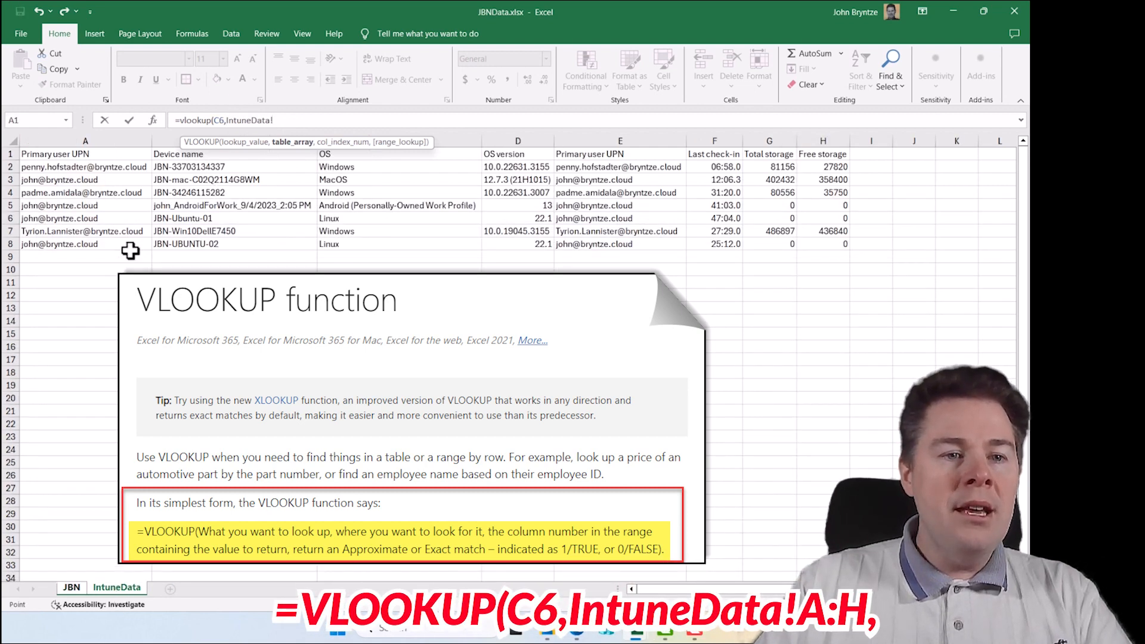
drag(94, 138, 818, 133)
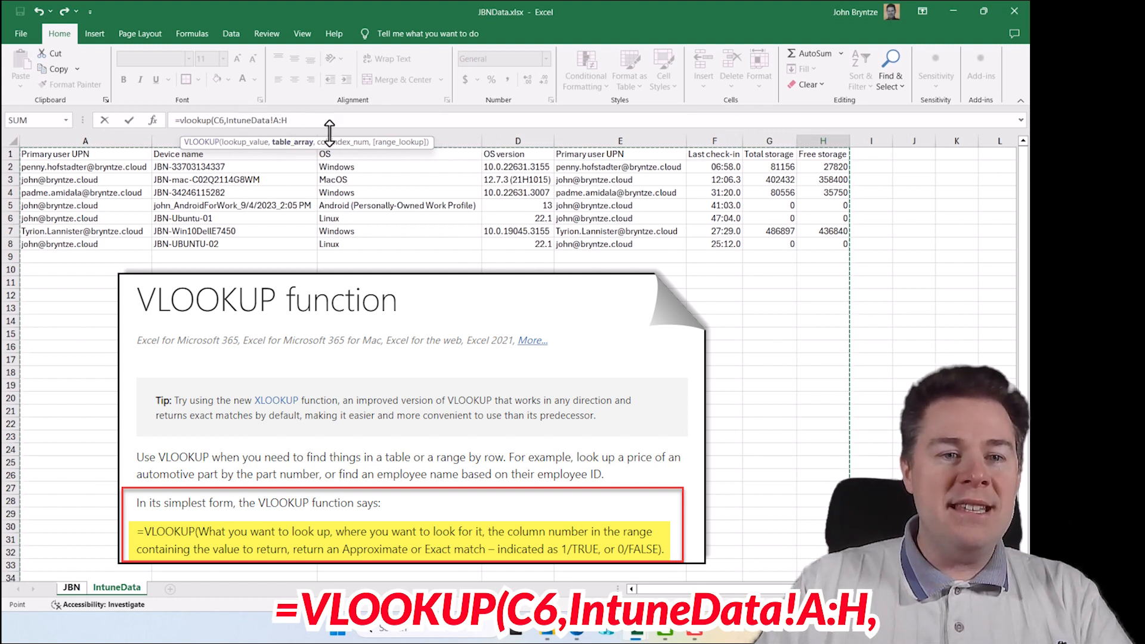
text(,2)
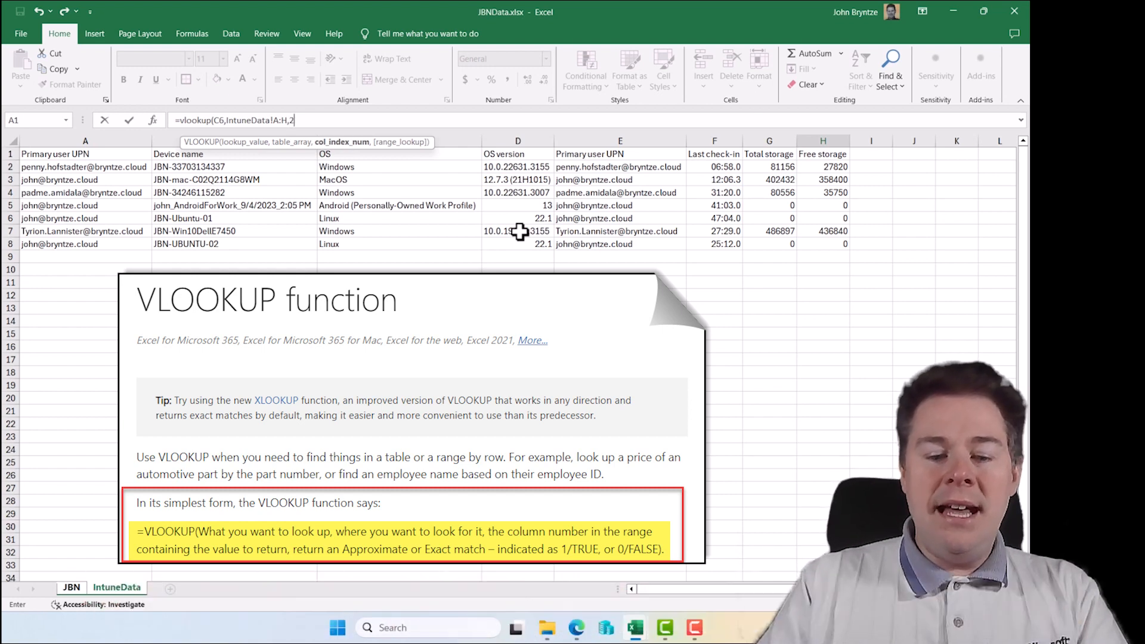
text(,)
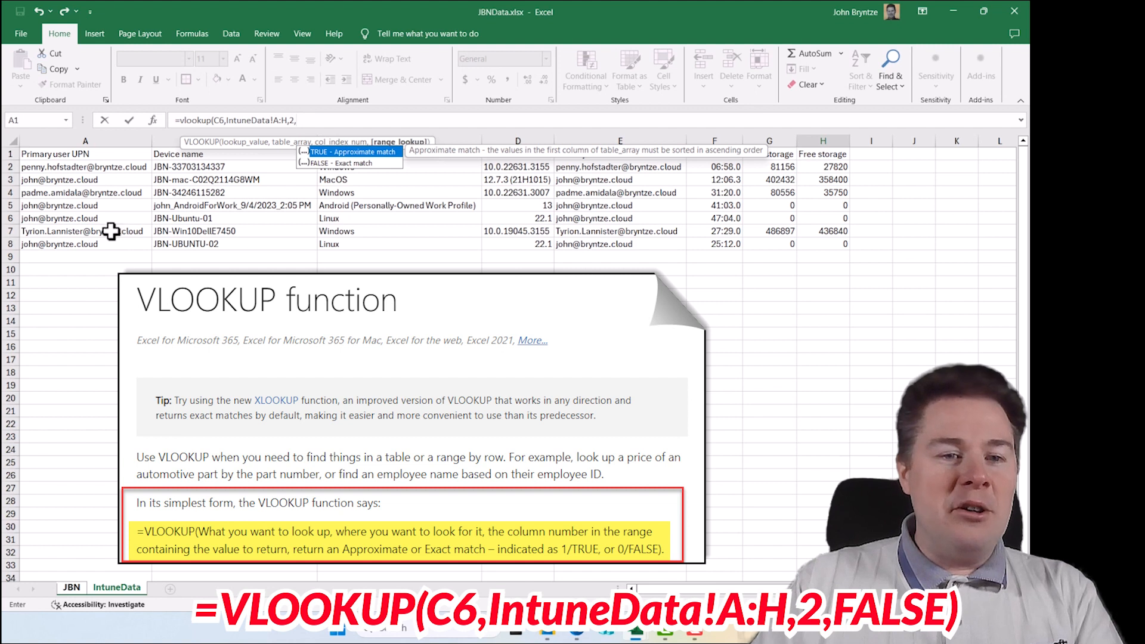
click(351, 163)
double_click(351, 163)
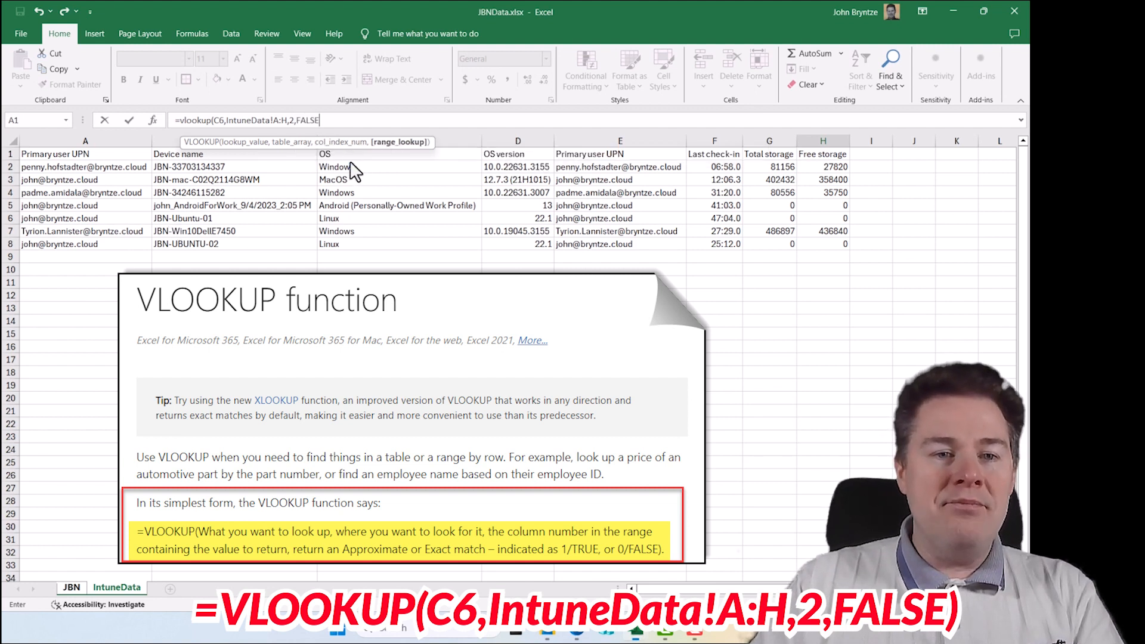
text())
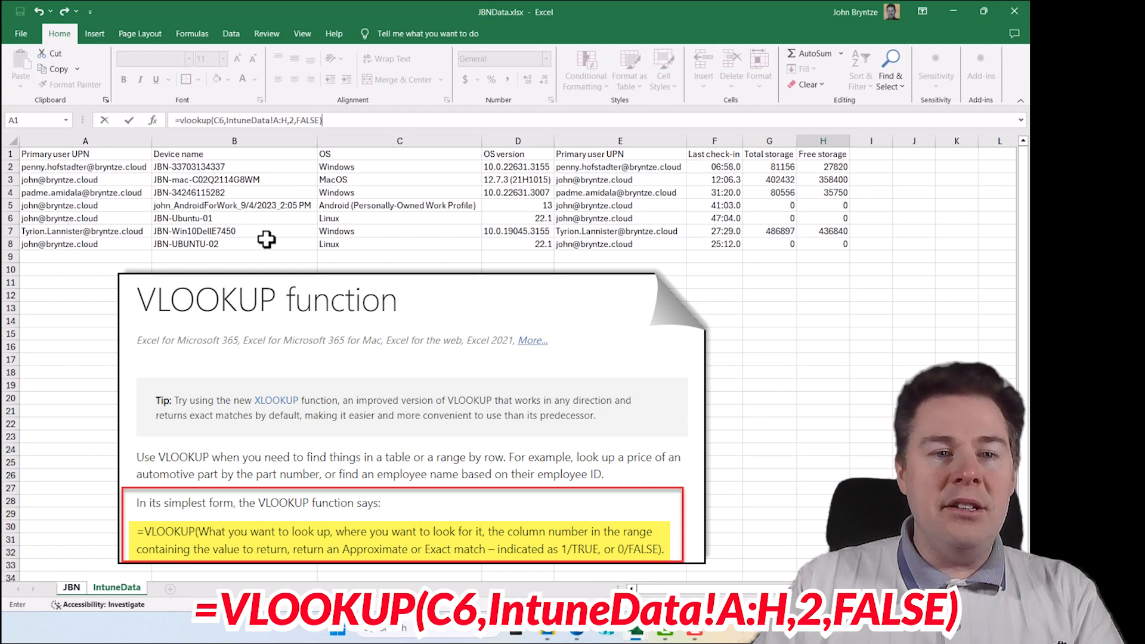
key(Return)
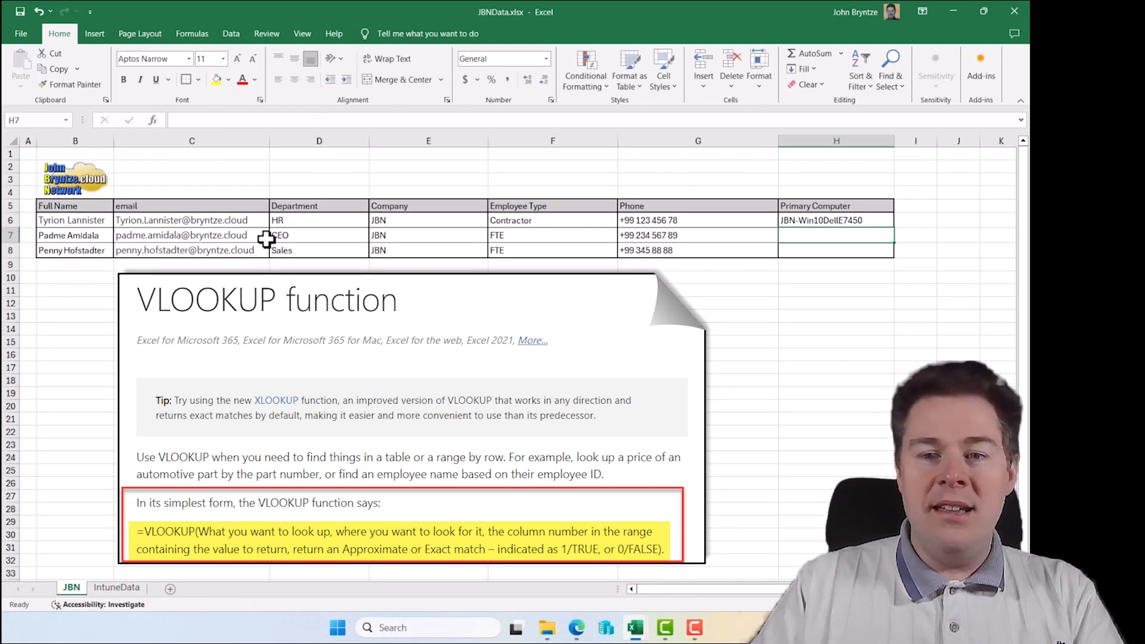
- Review the H6 formula against the device data on the IntuneData sheet, and check cells H7 and C7 in the next employee row
click(803, 221)
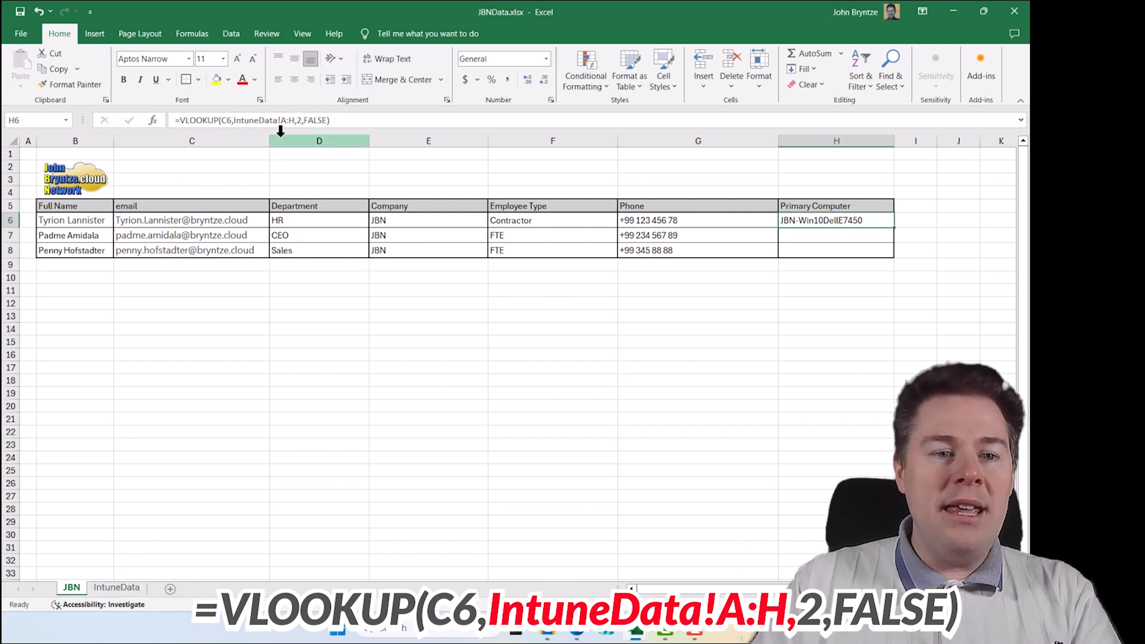
click(117, 587)
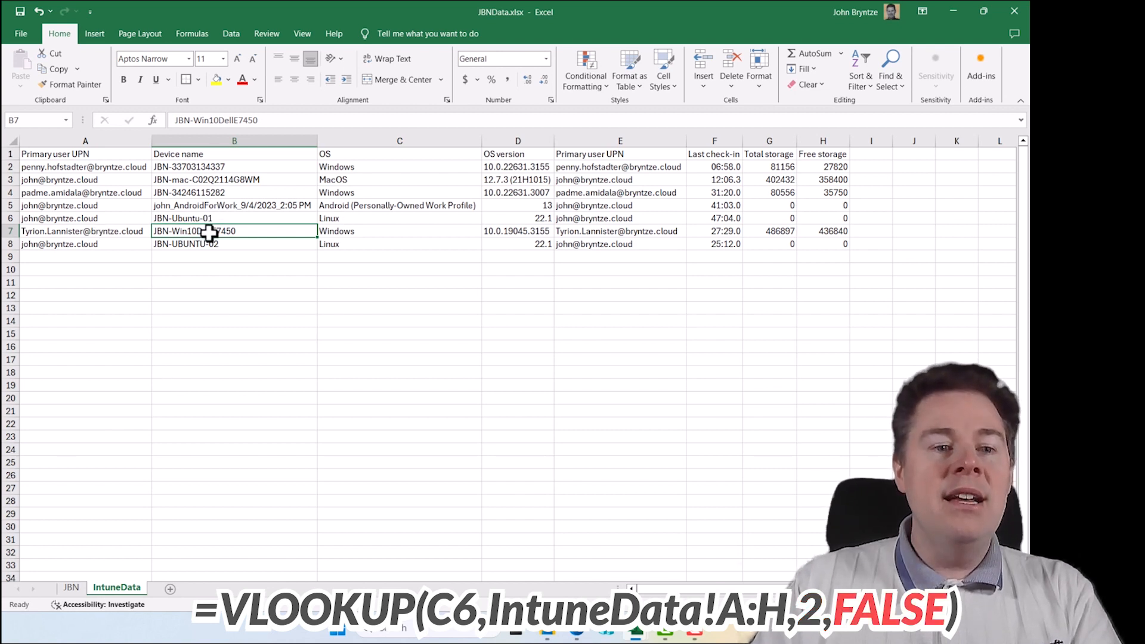
click(72, 588)
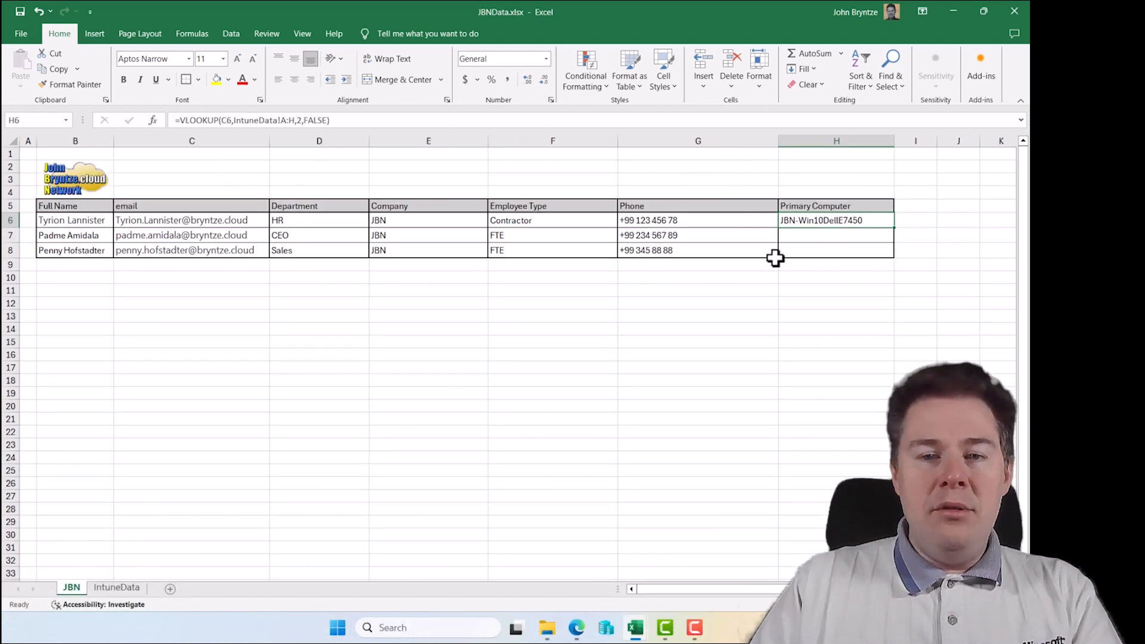
click(801, 236)
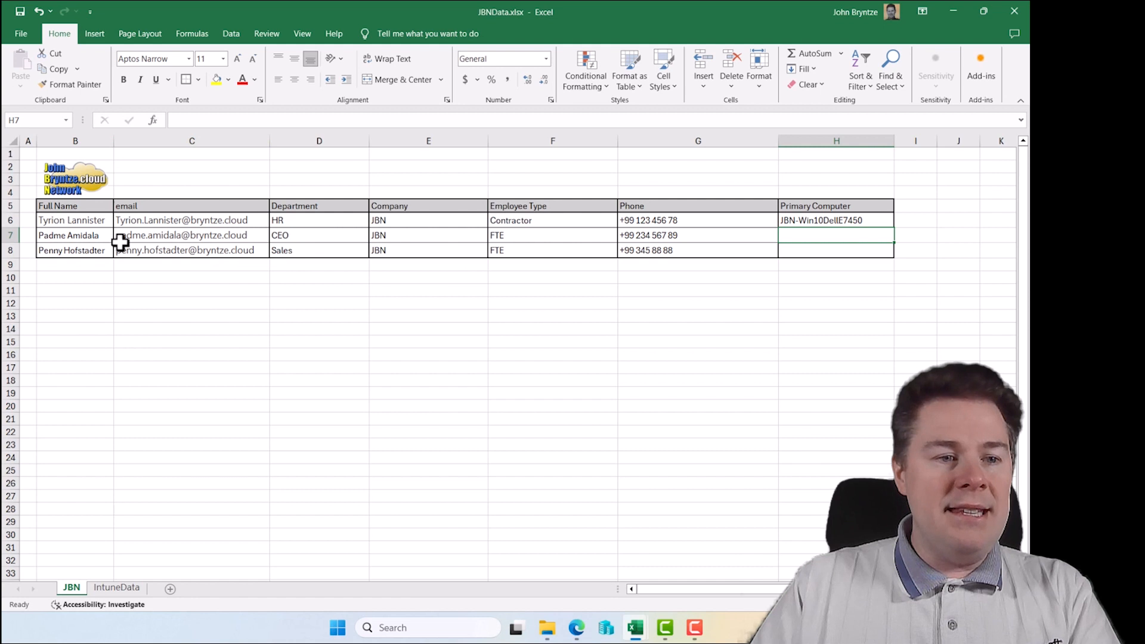
click(154, 237)
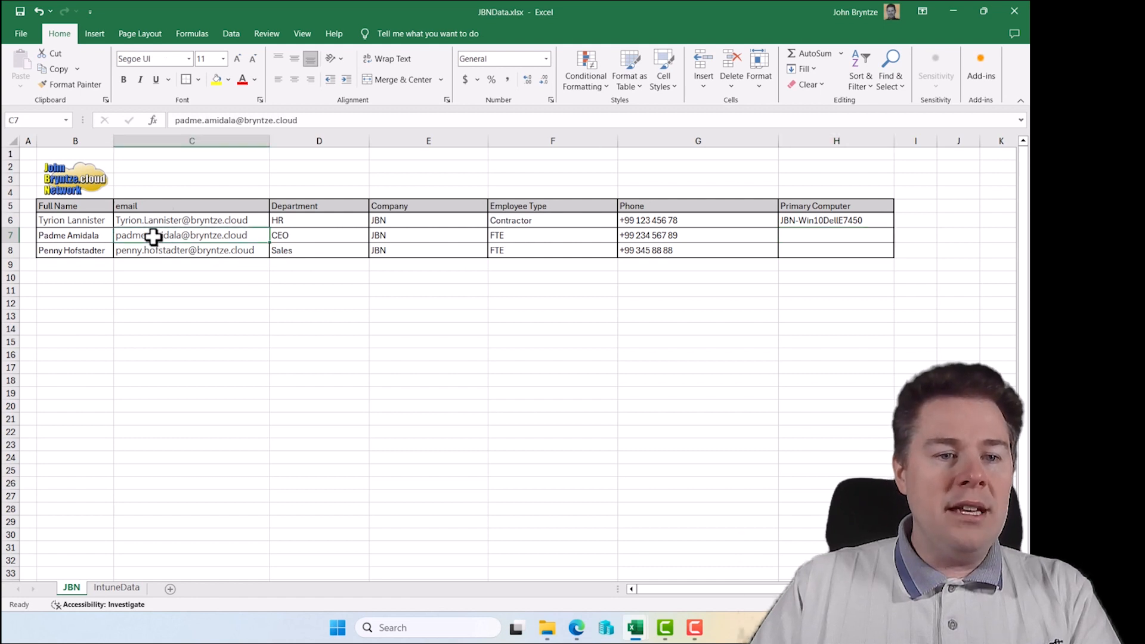
- Fill the VLOOKUP formula from H6 down through H8 and check the formulas in H6 and H7
click(802, 234)
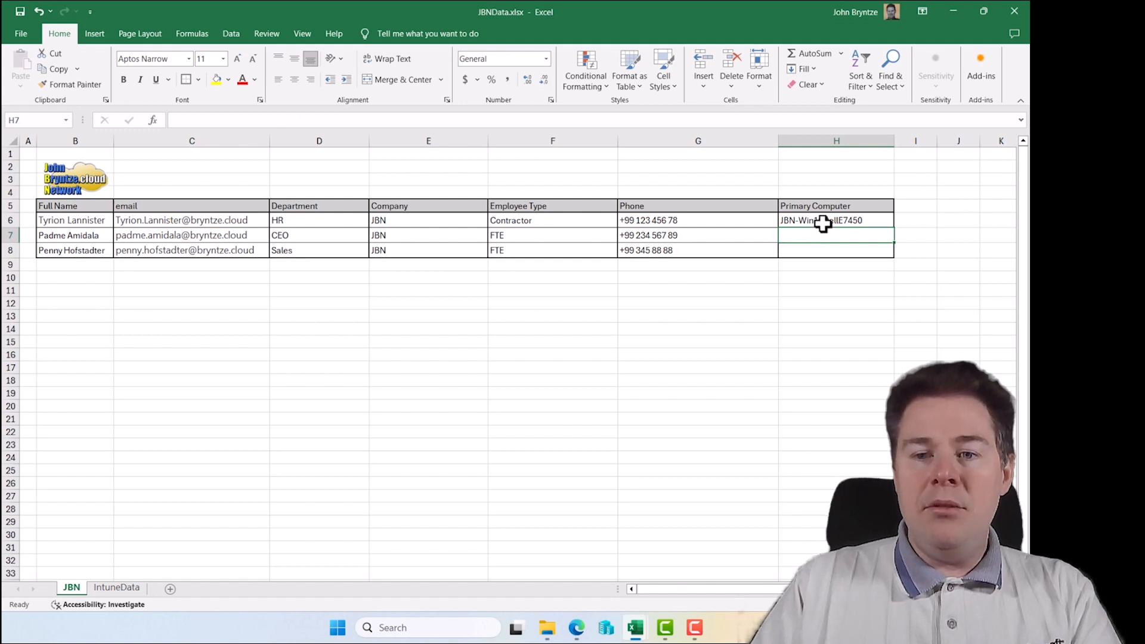
click(823, 223)
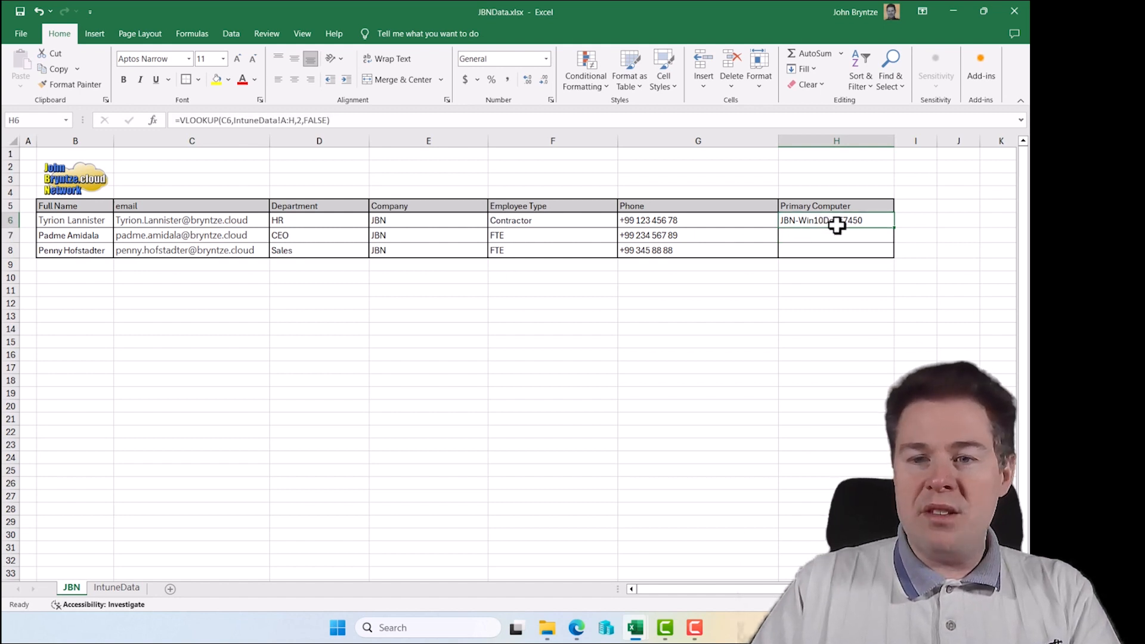
drag(895, 230, 892, 253)
click(799, 222)
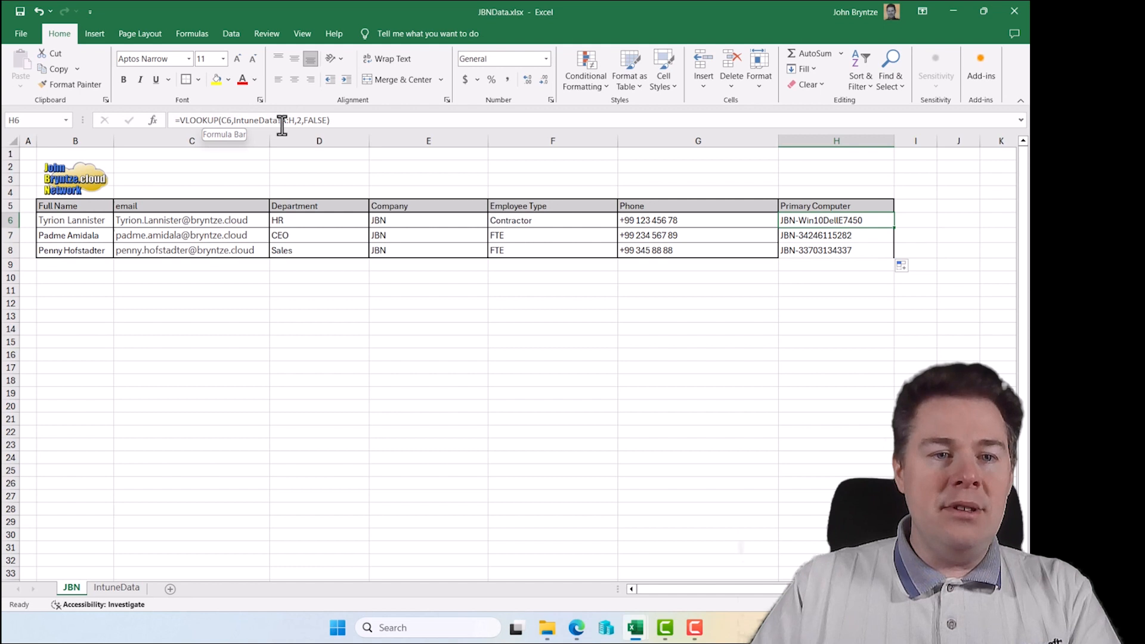
click(801, 235)
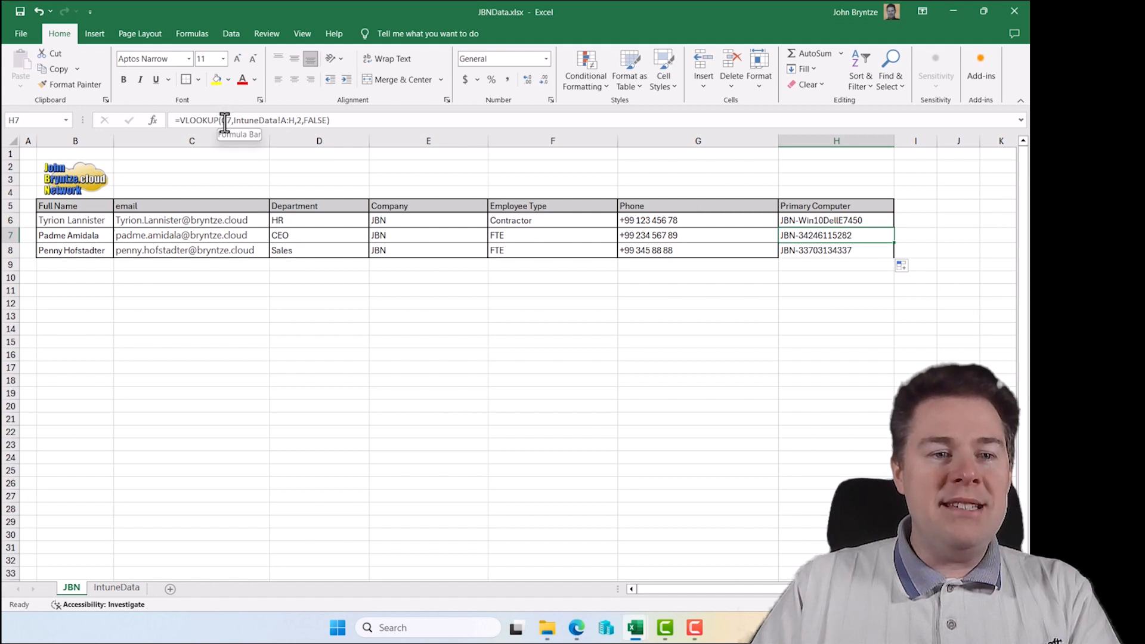
- Reapply the outside borders to the Primary Computer cells H5:H8 and widen the empty column I beside them
drag(810, 207, 808, 250)
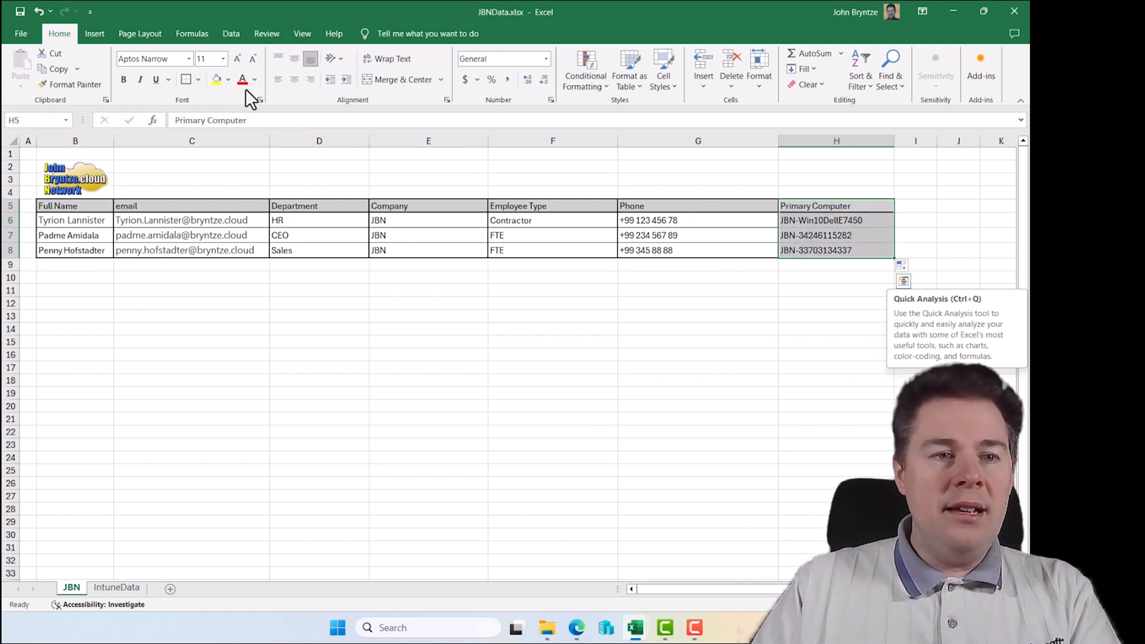
click(185, 80)
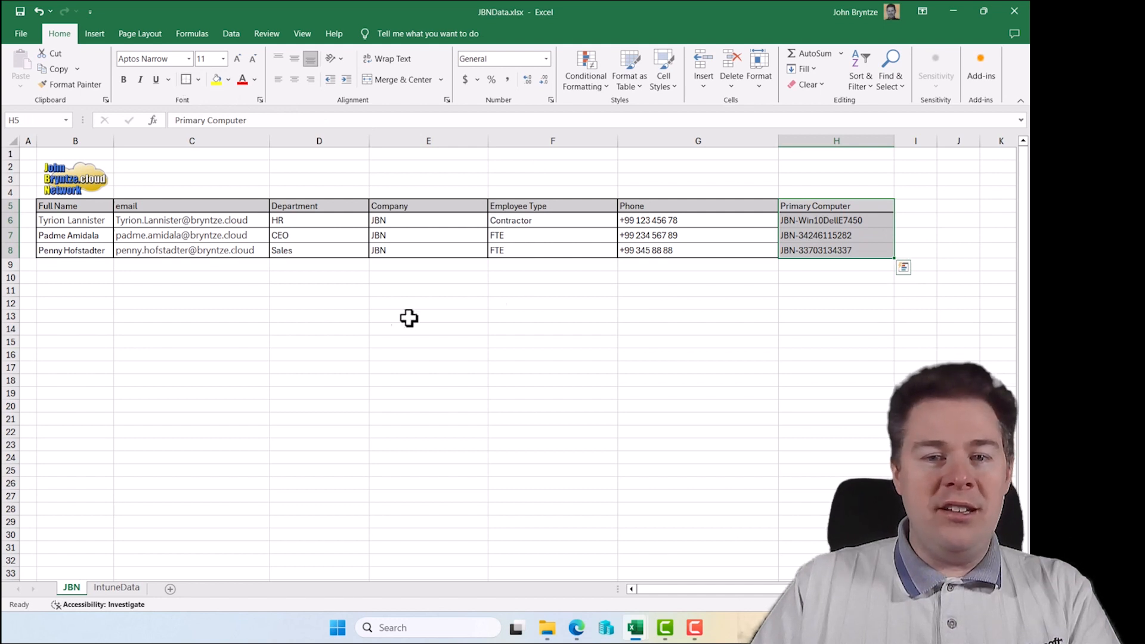
click(707, 306)
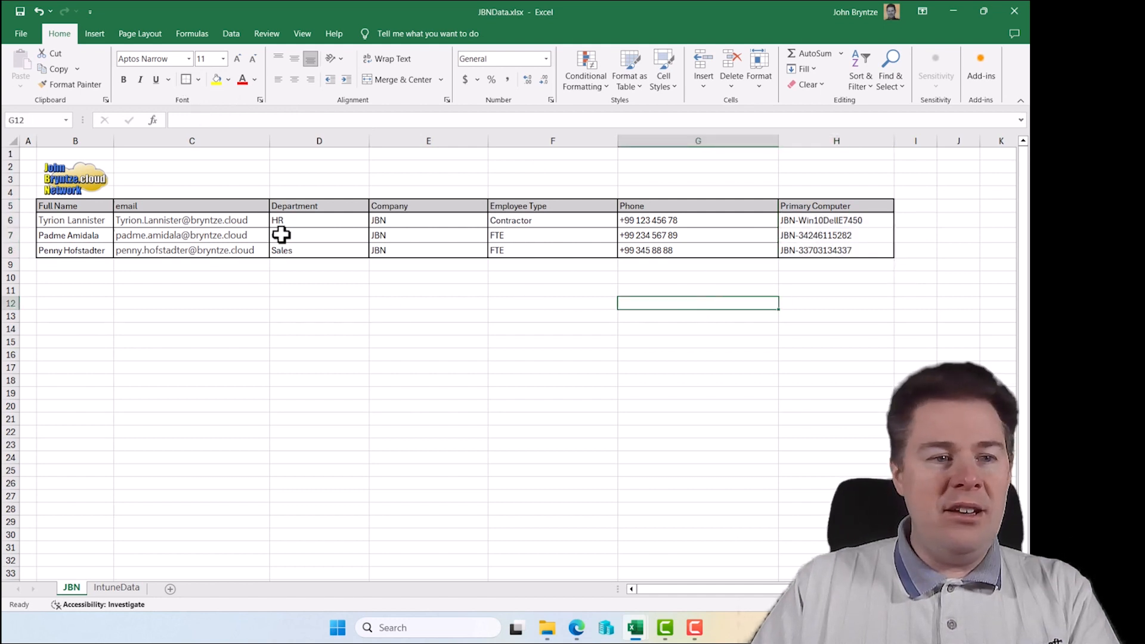
click(77, 220)
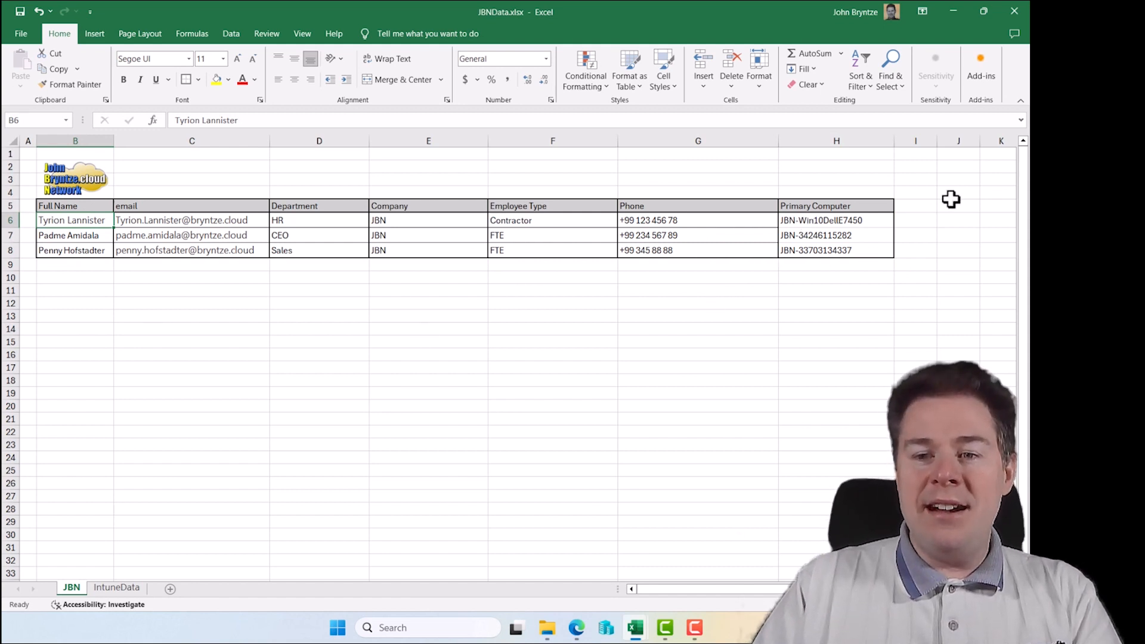
drag(938, 138, 978, 138)
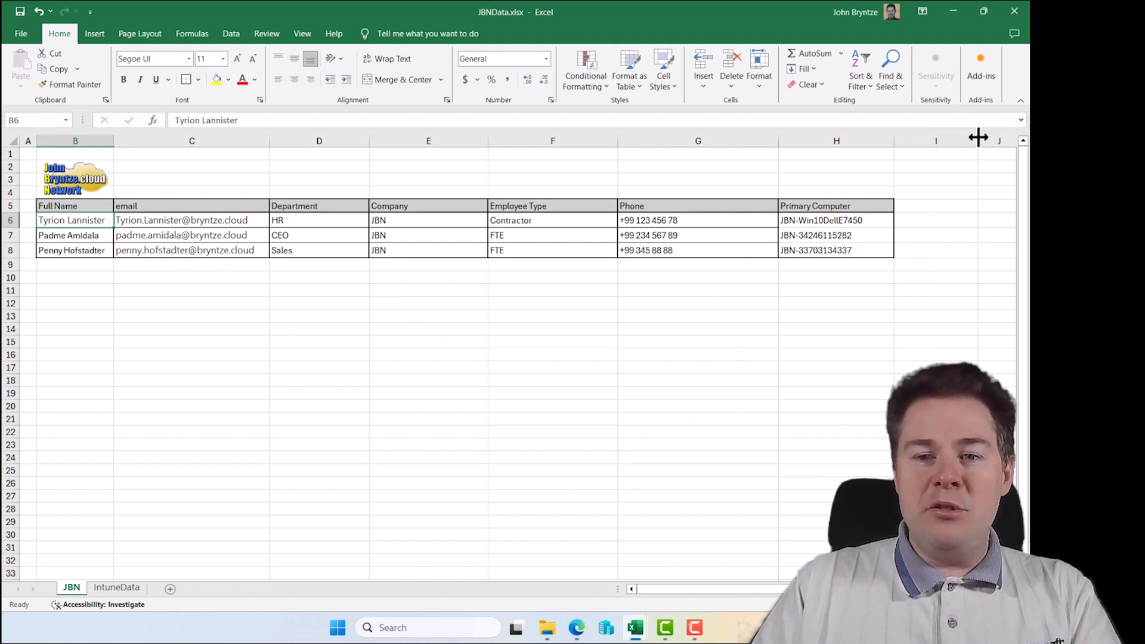
- Examine the Free storage column on the IntuneData sheet and compare its values across the listed devices
click(117, 588)
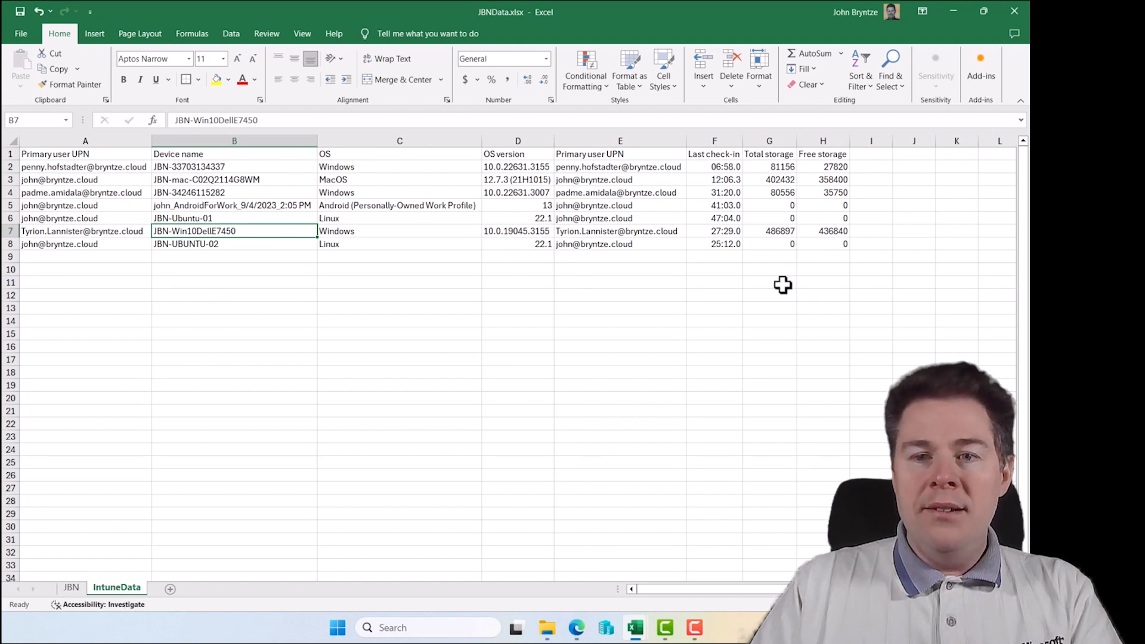
click(824, 154)
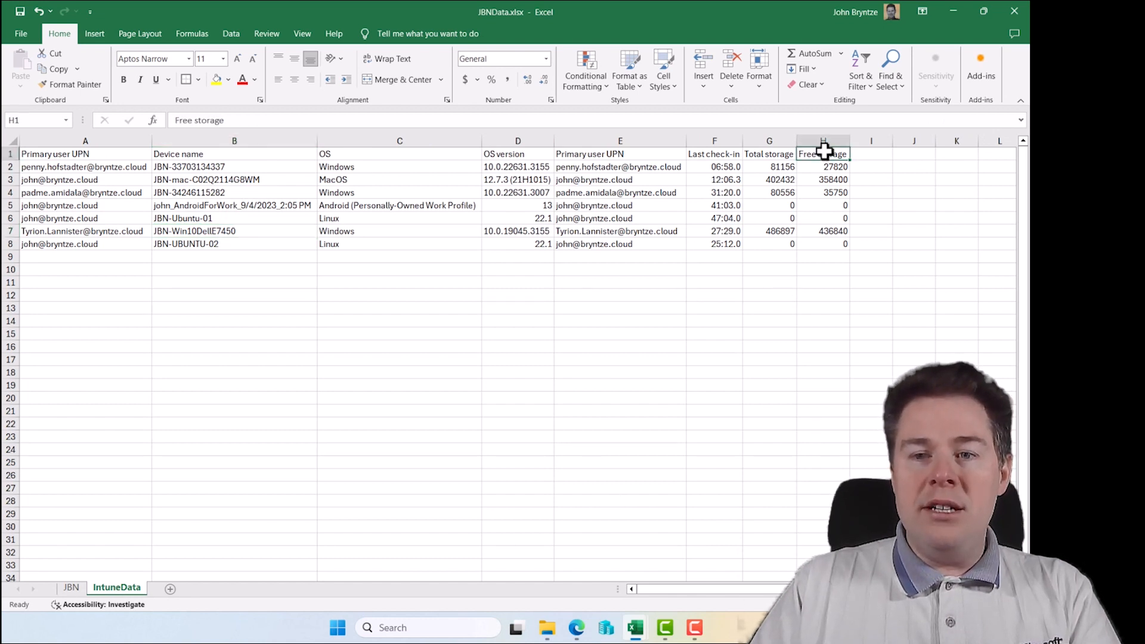
click(824, 141)
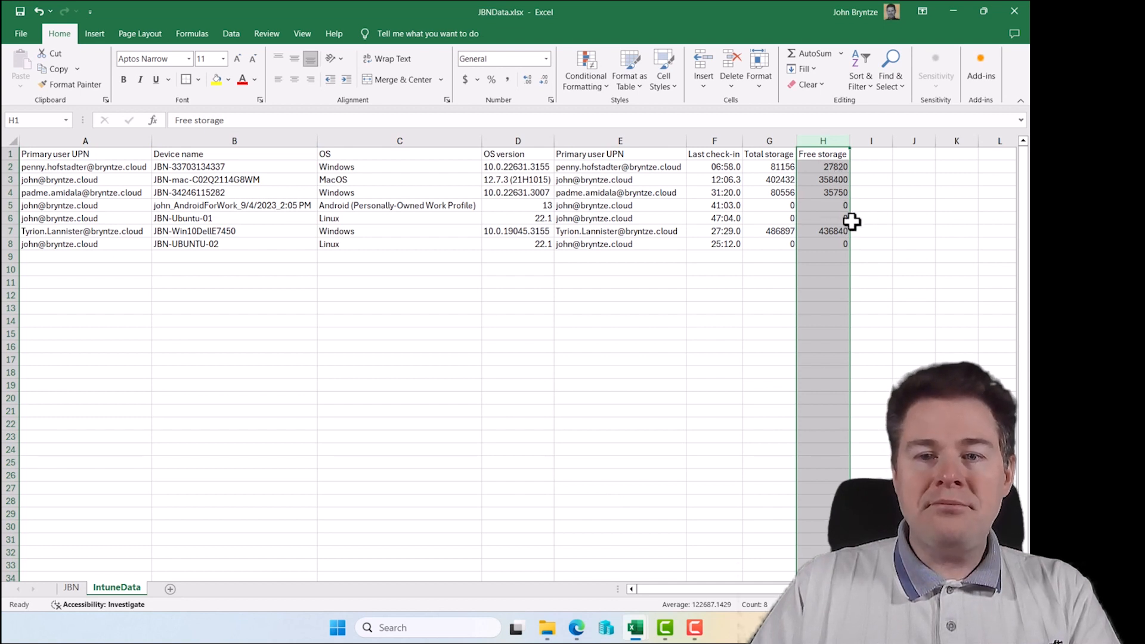
click(834, 205)
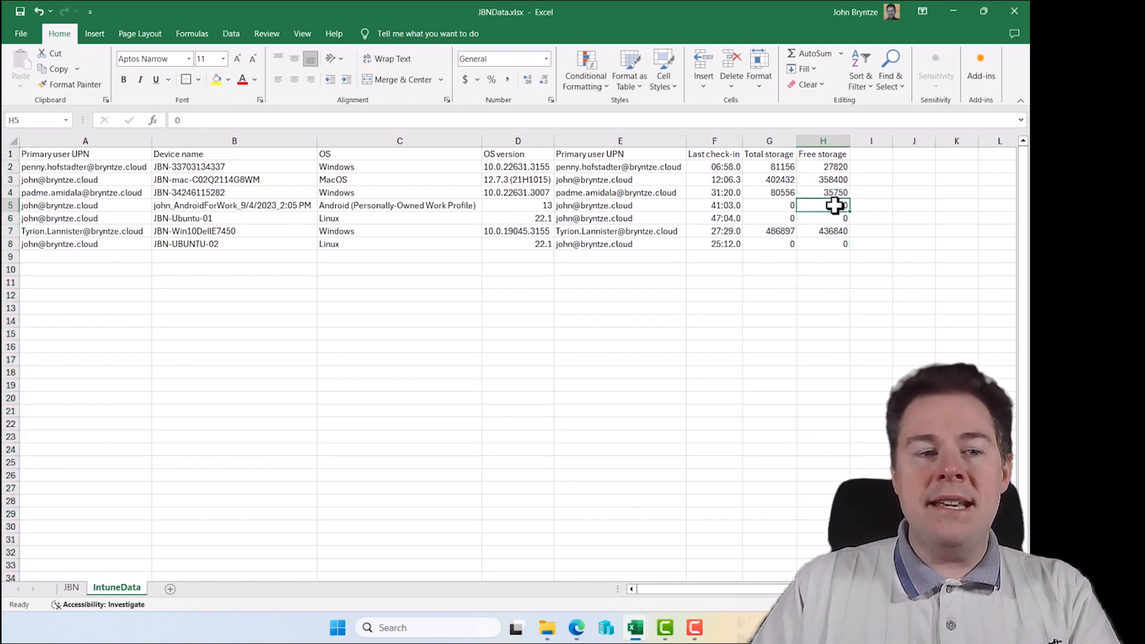
click(180, 206)
click(182, 218)
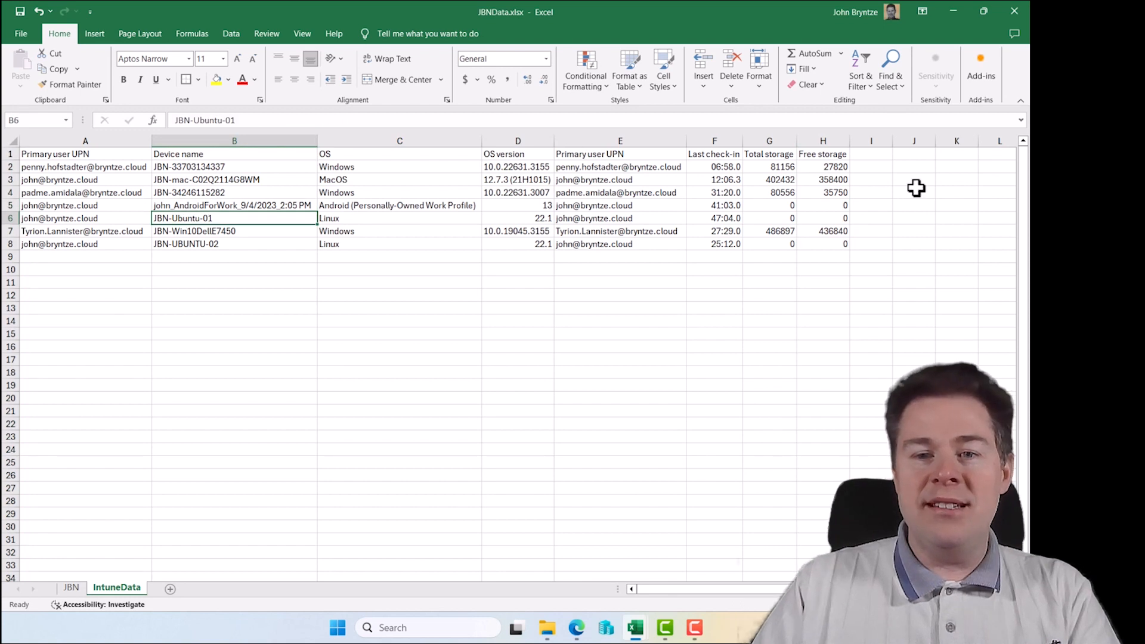
click(837, 207)
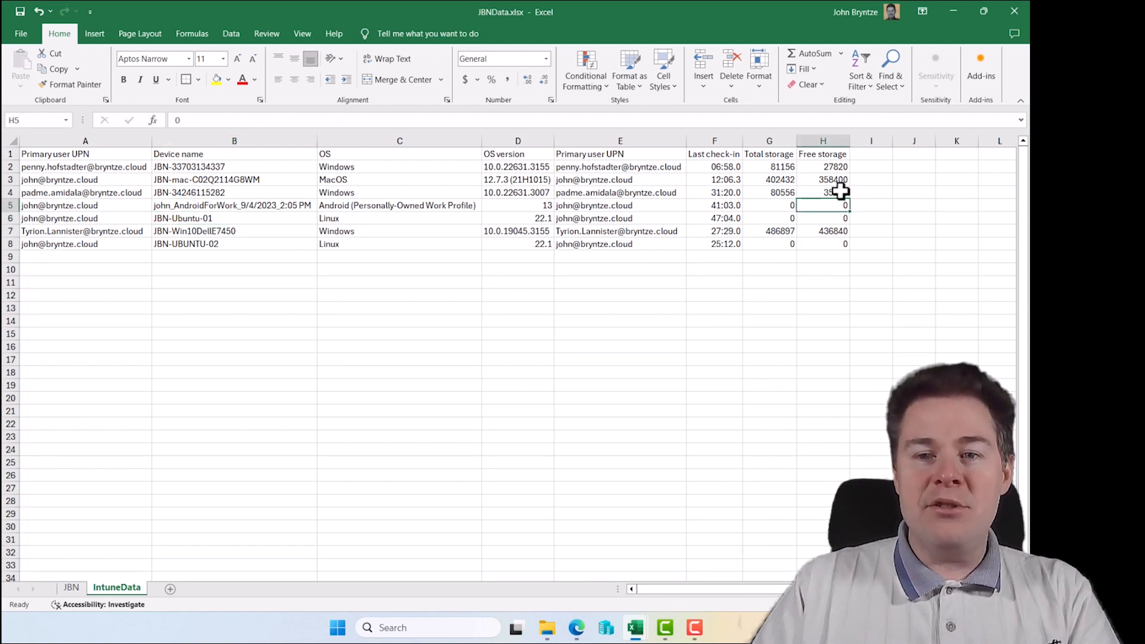
click(838, 168)
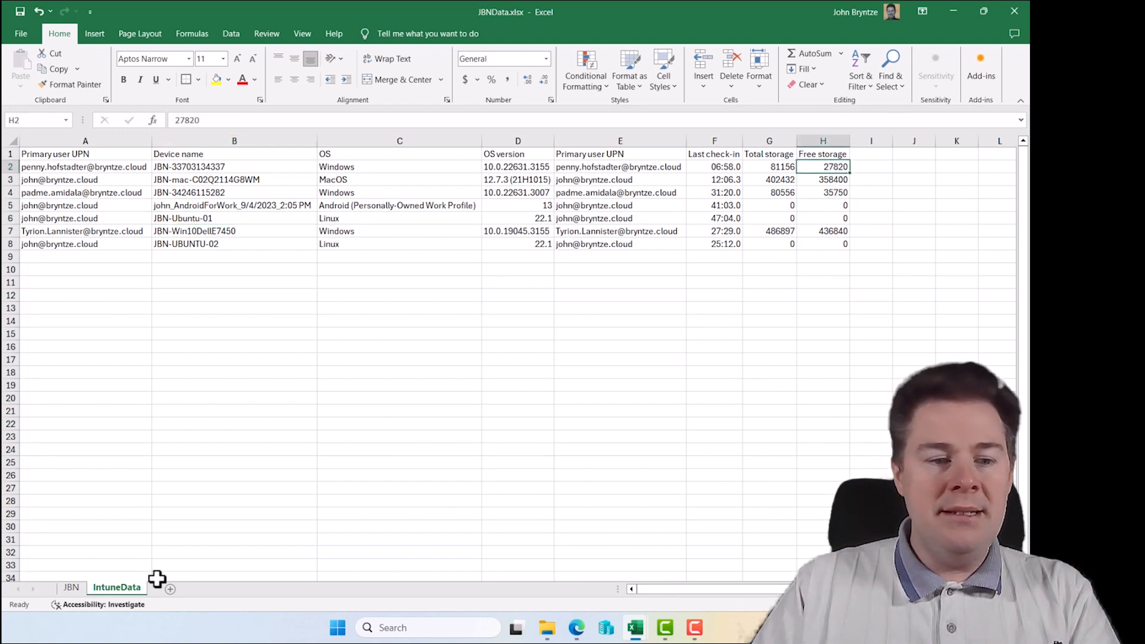
- Add a "Free Storage" header in cell I5 of the JBN sheet
click(76, 589)
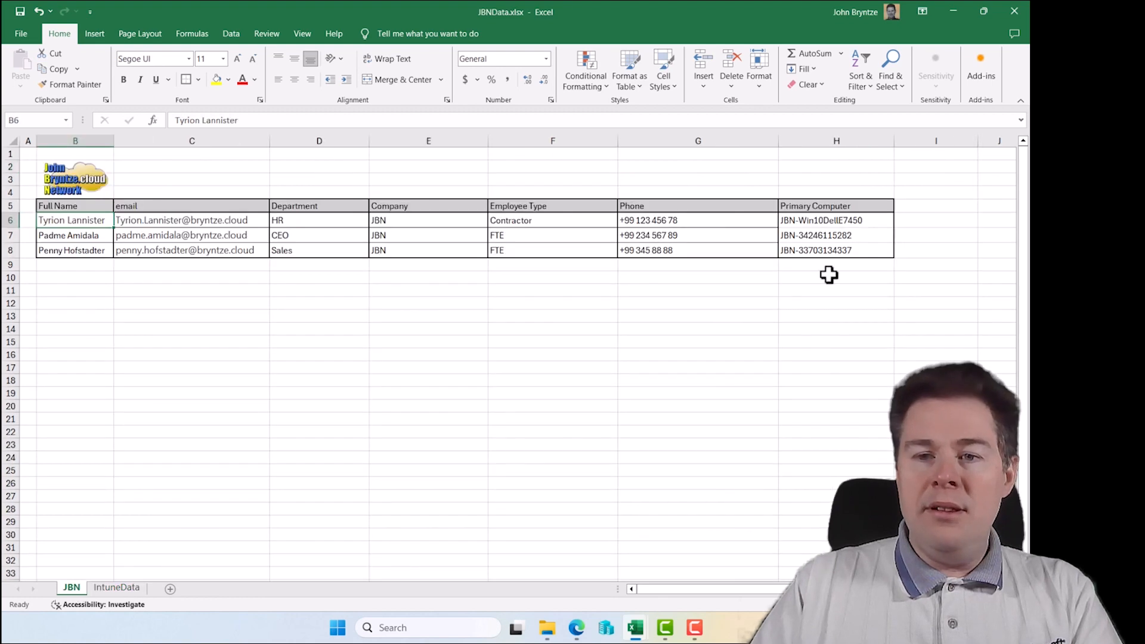
click(914, 205)
text(Free)
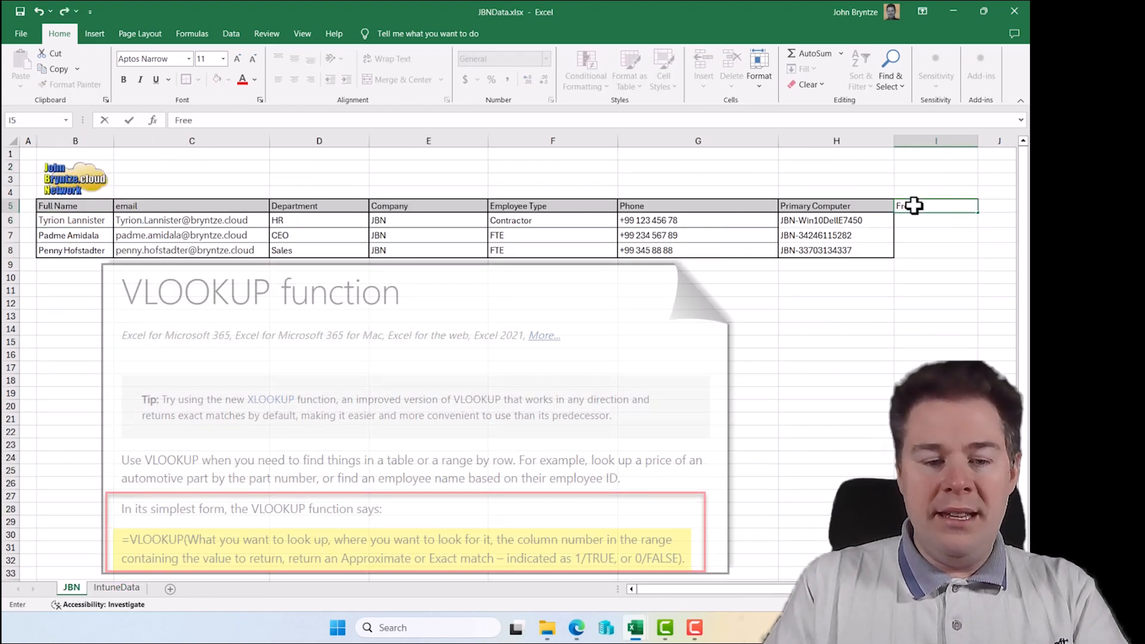
text( Storage)
key(Return)
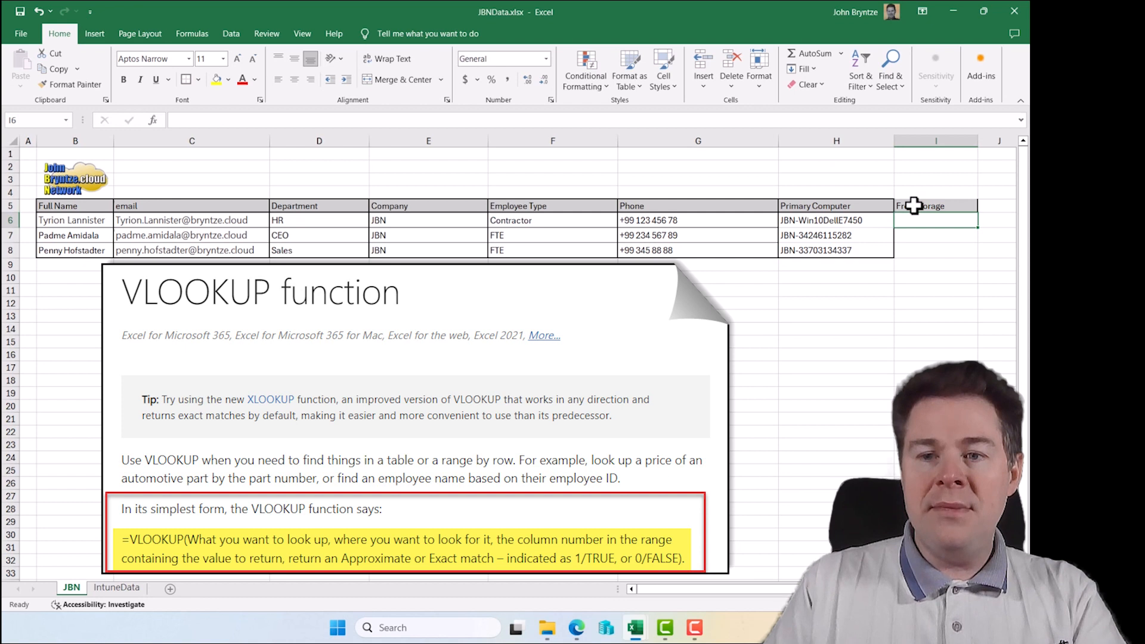
- Begin a VLOOKUP formula in Free Storage cell I6 with e-mail cell C6 as the lookup value
click(221, 118)
text(=)
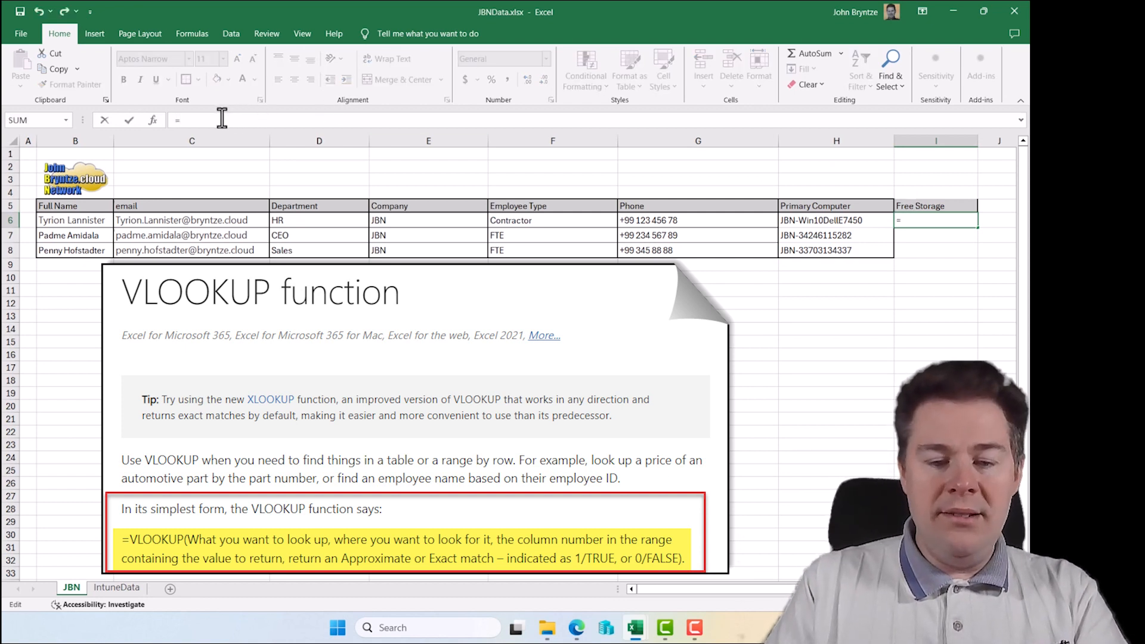
text(vlookup()
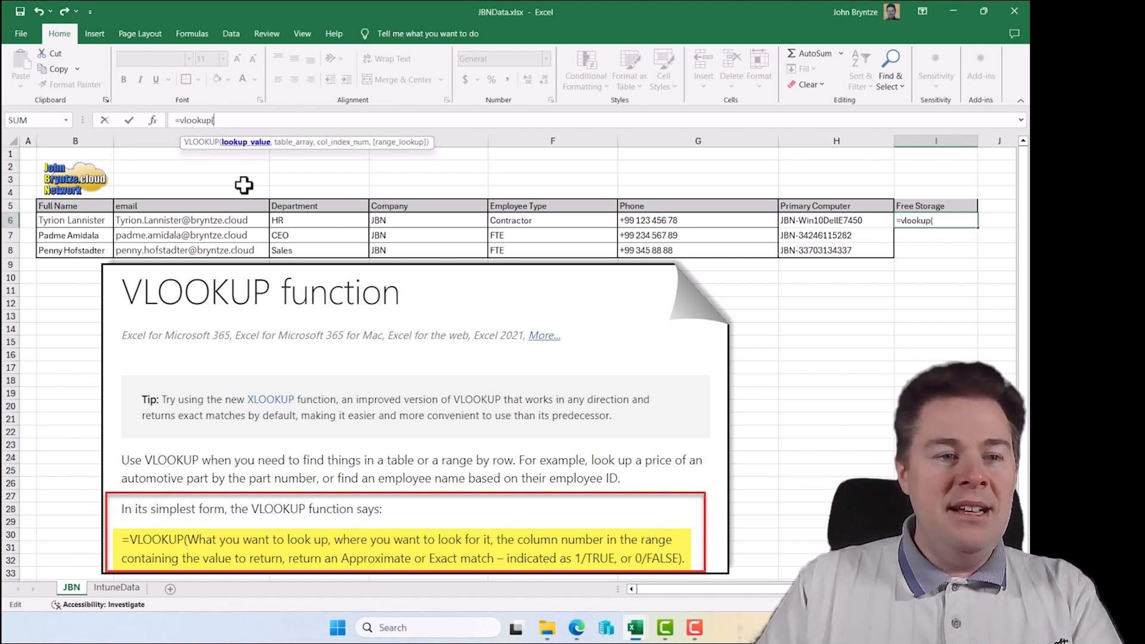
click(193, 220)
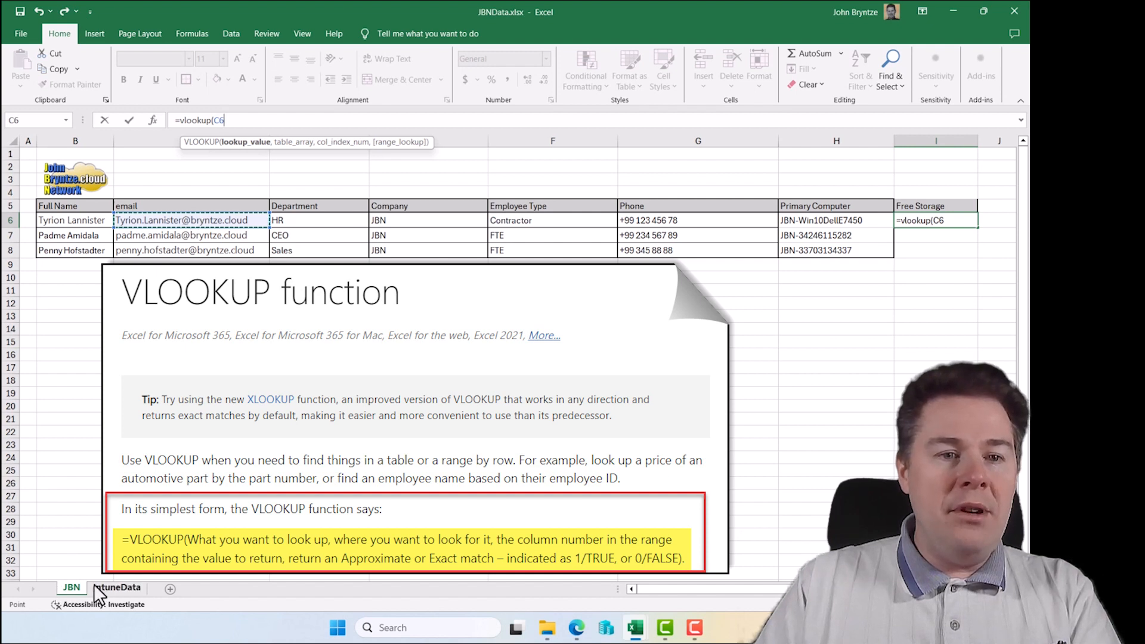
text(,)
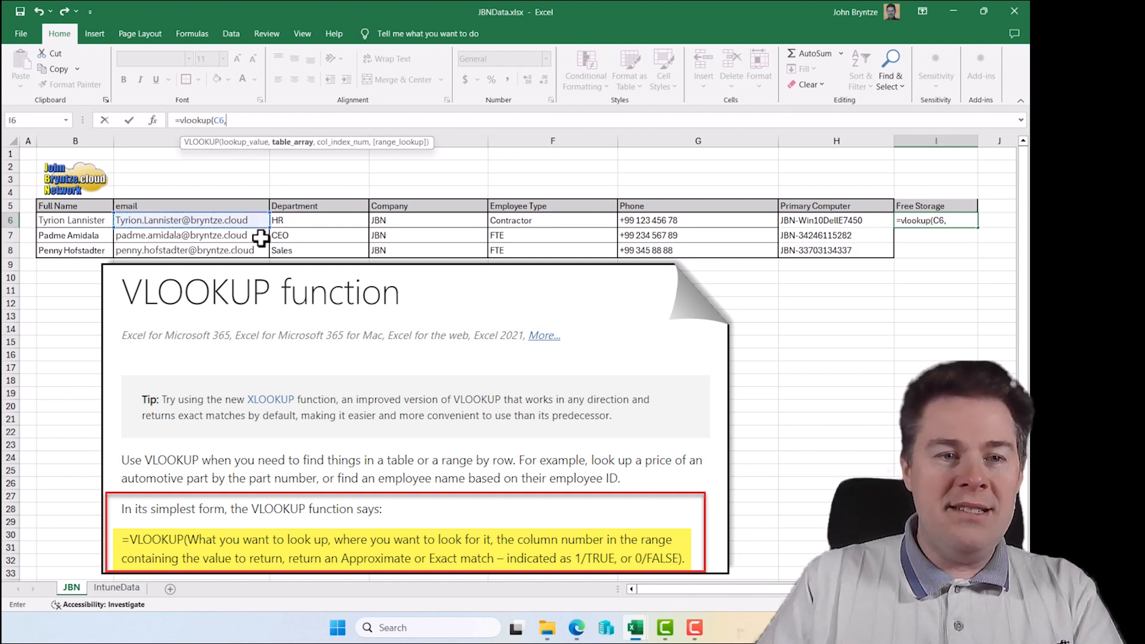
- Complete the I6 formula with table array IntuneData!A:H, column index 8 and FALSE for an exact match
click(110, 588)
click(83, 136)
drag(83, 136, 824, 144)
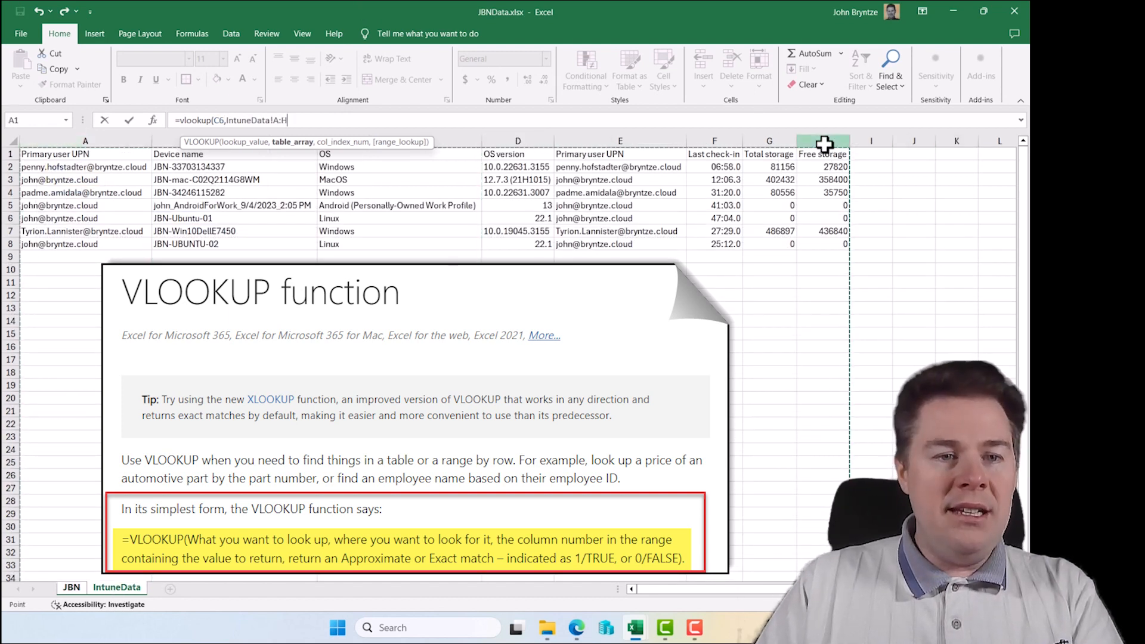
text(,8)
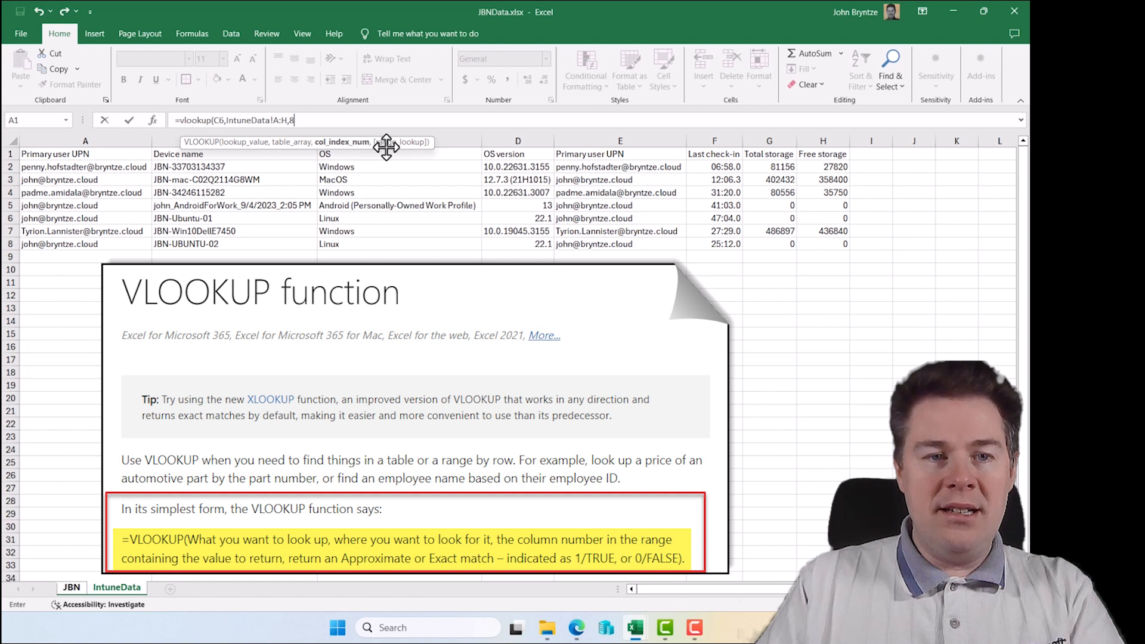
text(,)
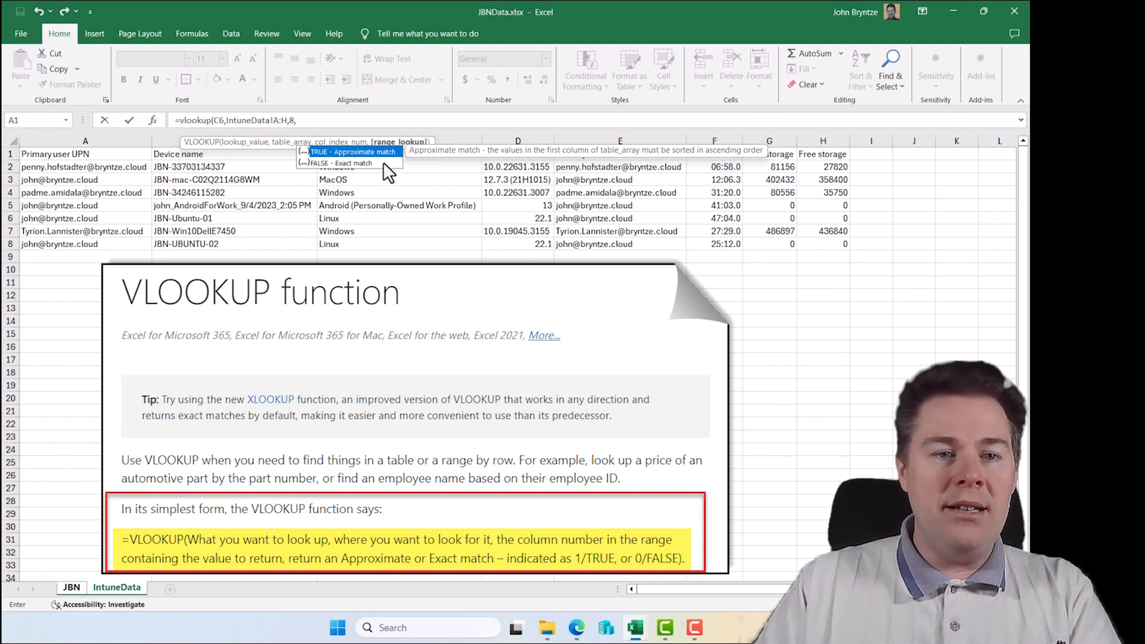
double_click(338, 163)
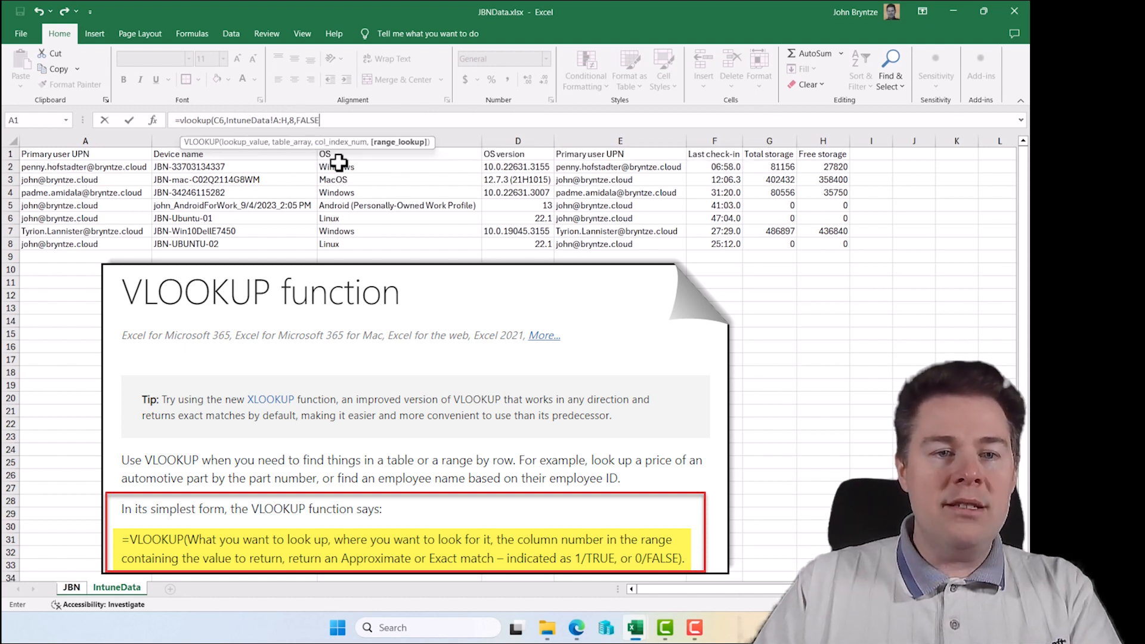
key(Return)
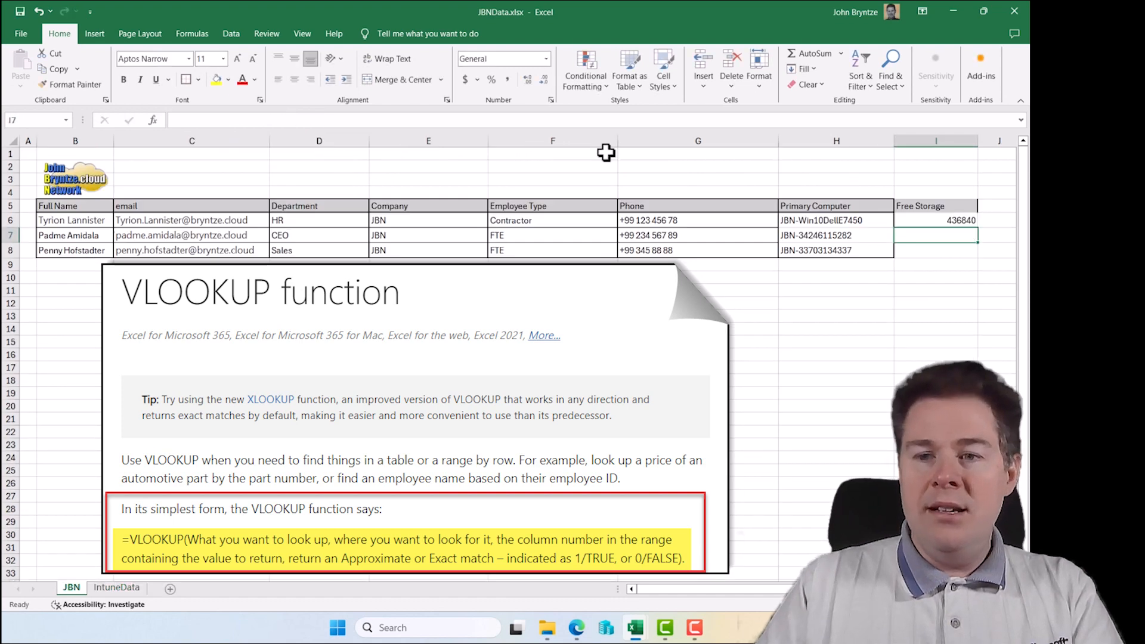
- Compare the I6 result with the matching device's row on IntuneData and the free storage listed in the Intune admin center
click(936, 221)
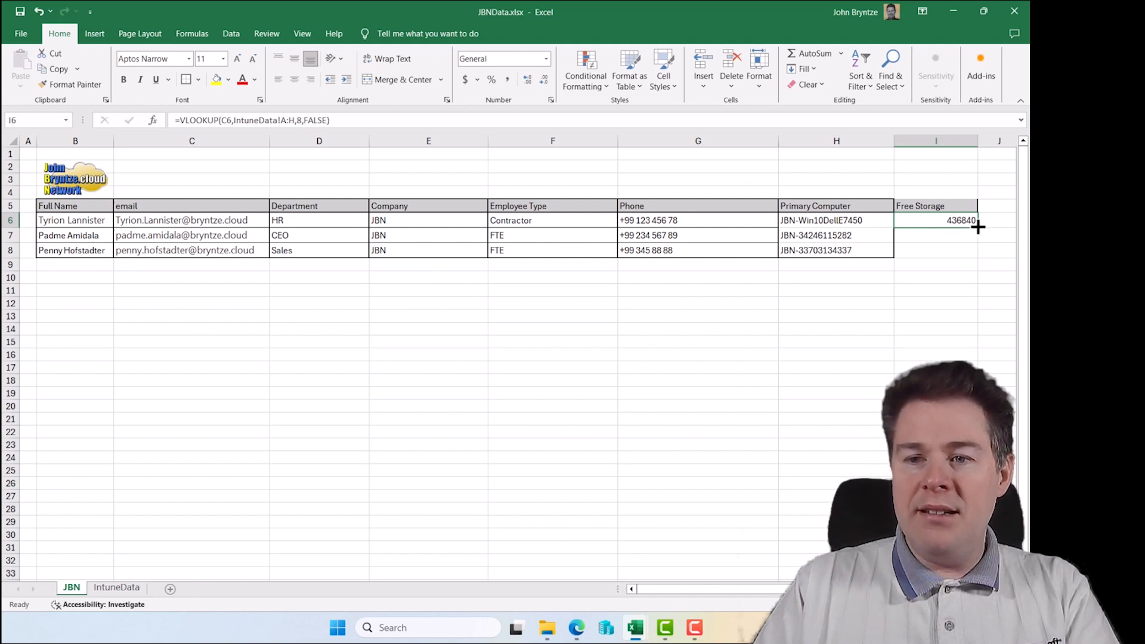
click(117, 588)
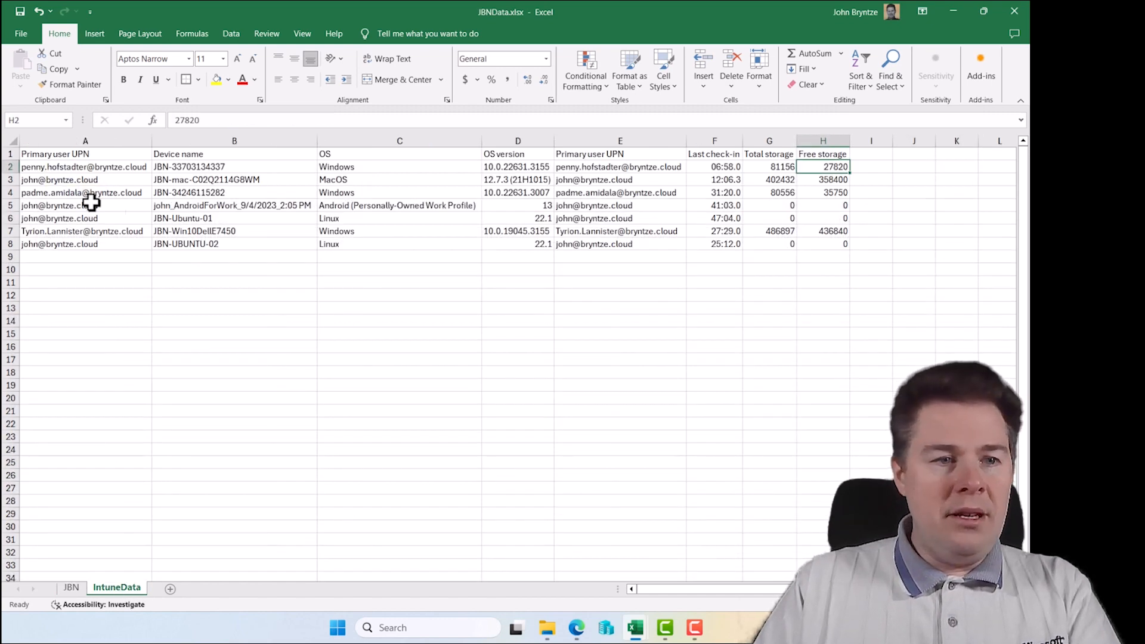
click(10, 231)
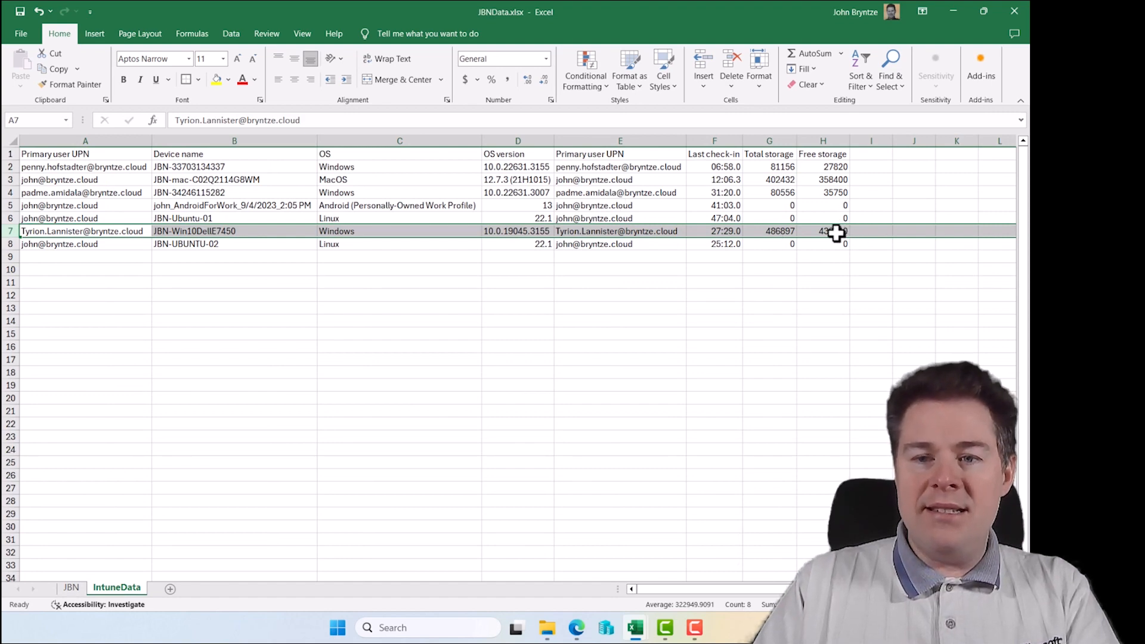
click(582, 633)
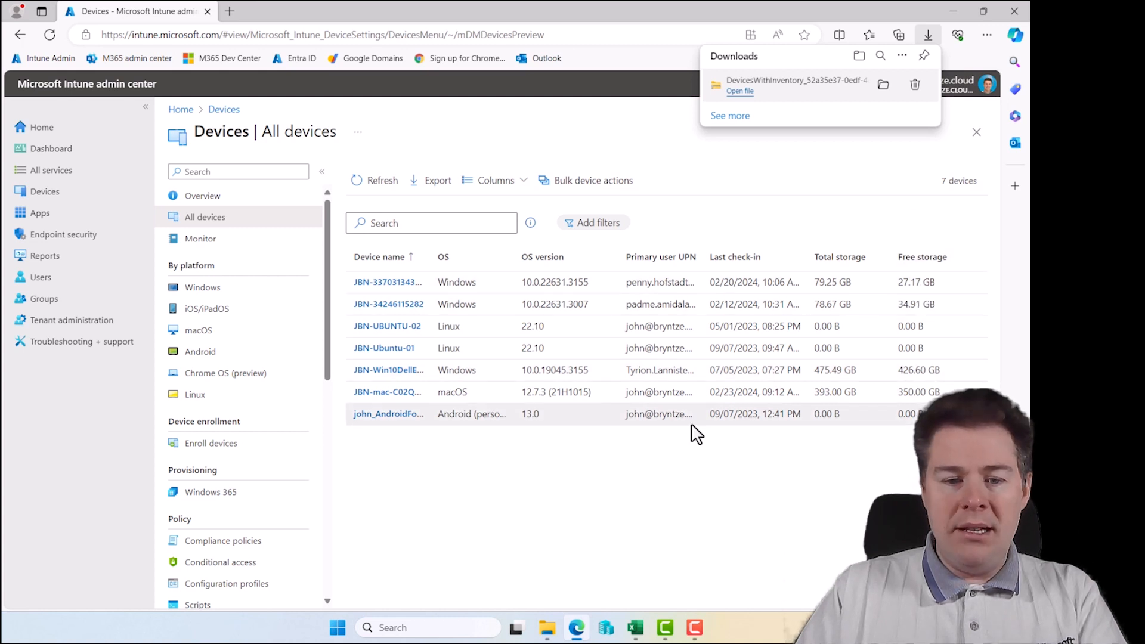
click(636, 629)
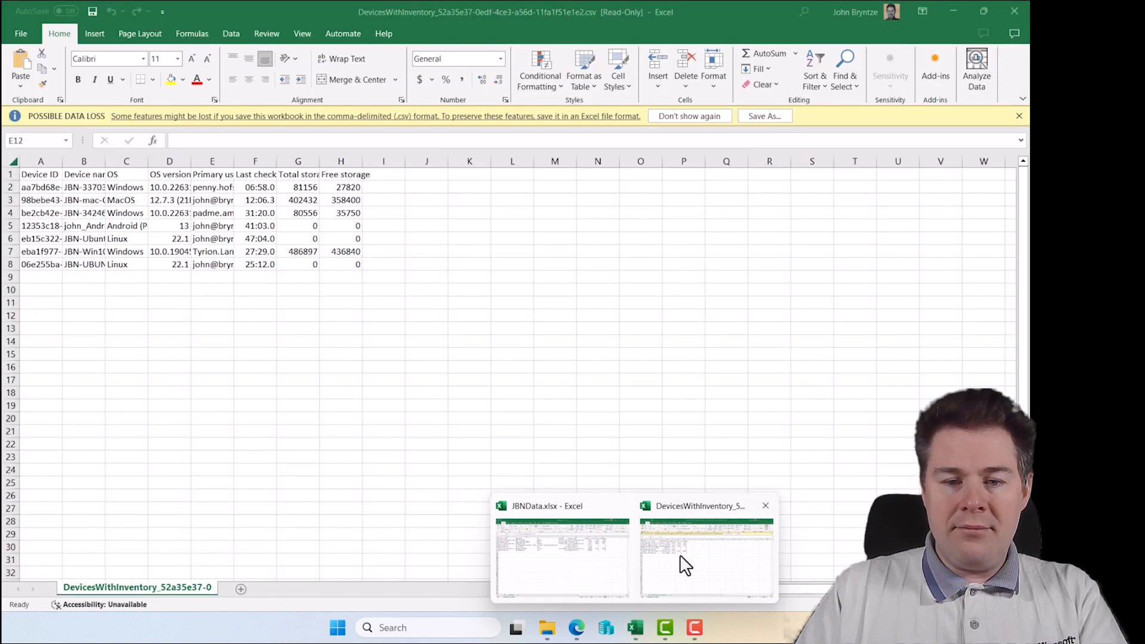
click(570, 562)
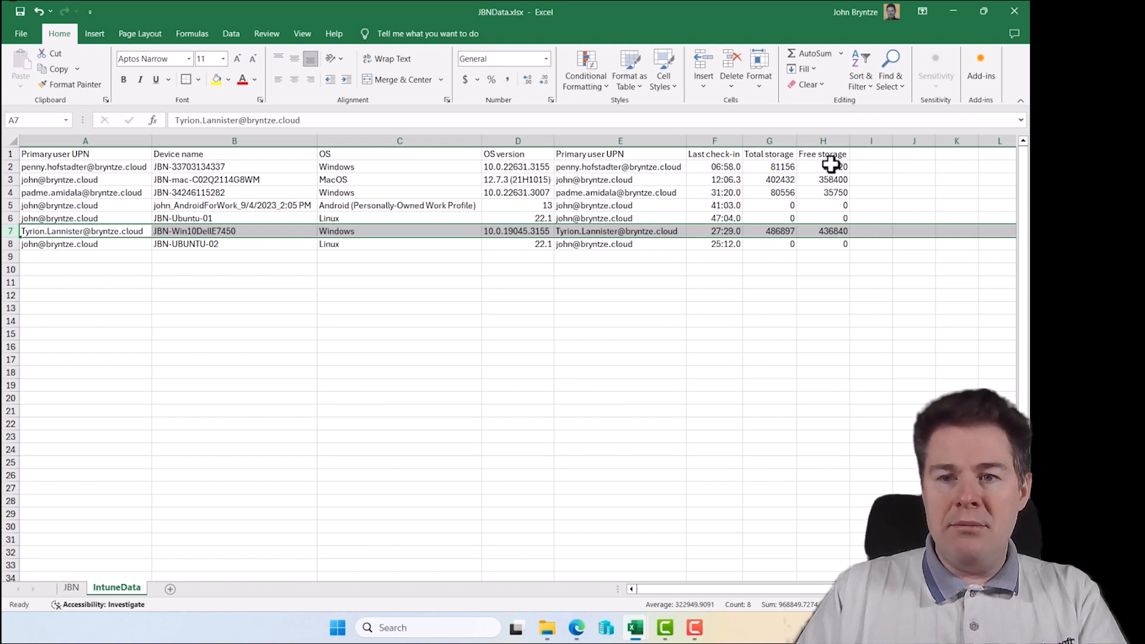
click(830, 168)
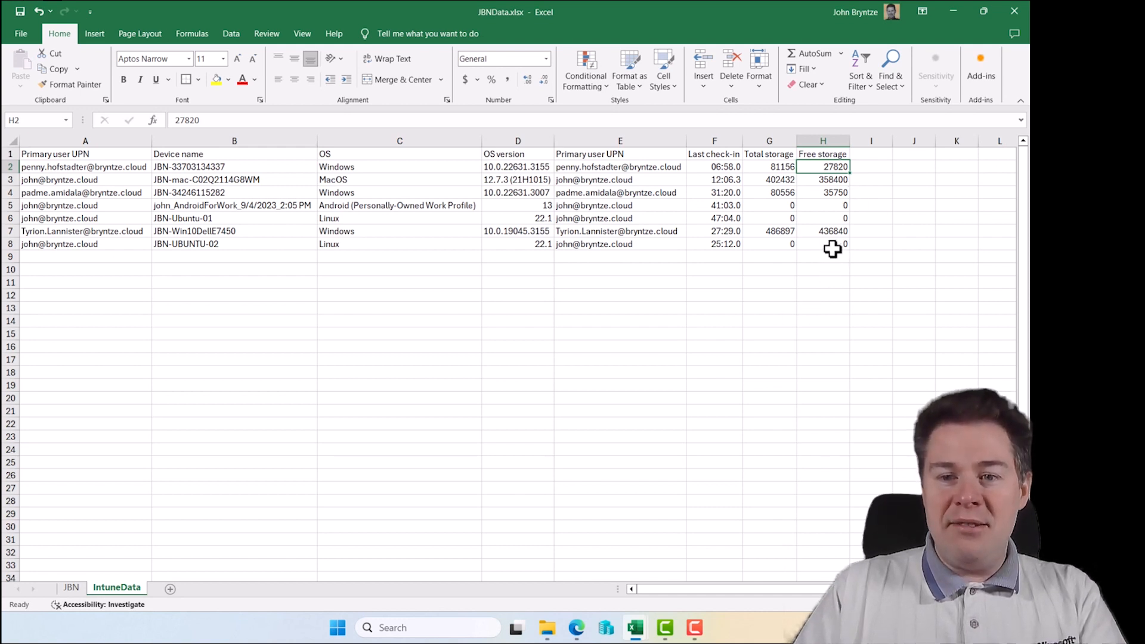
- Change the IntuneData header in H1 to "Free storage in MB" and autofit column H to its contents
click(830, 154)
click(238, 119)
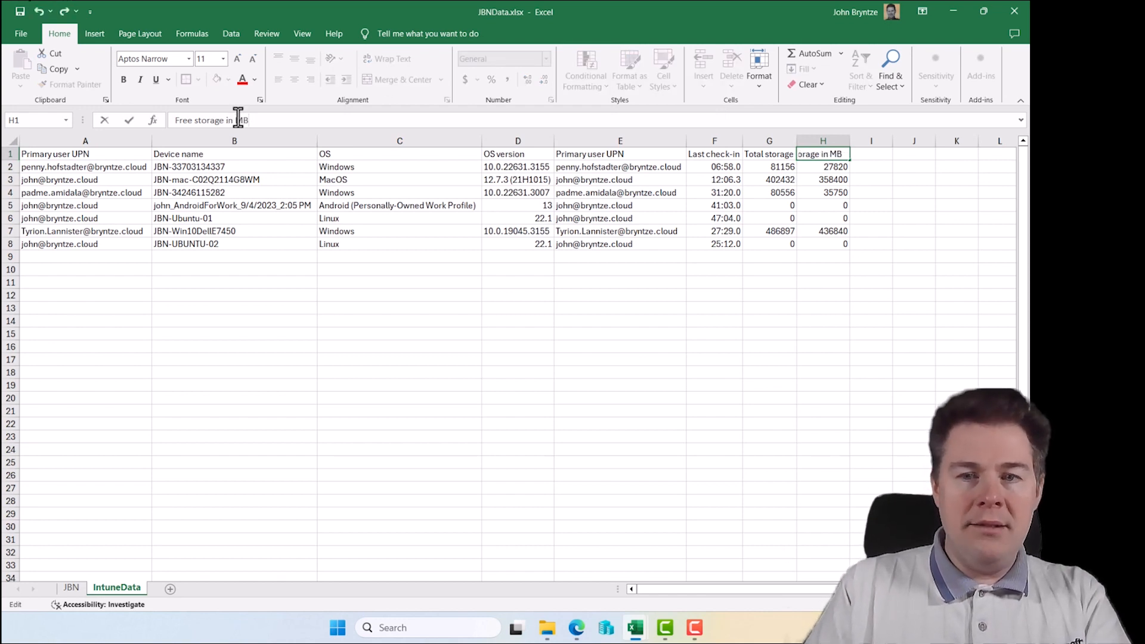
text(in MB)
key(Return)
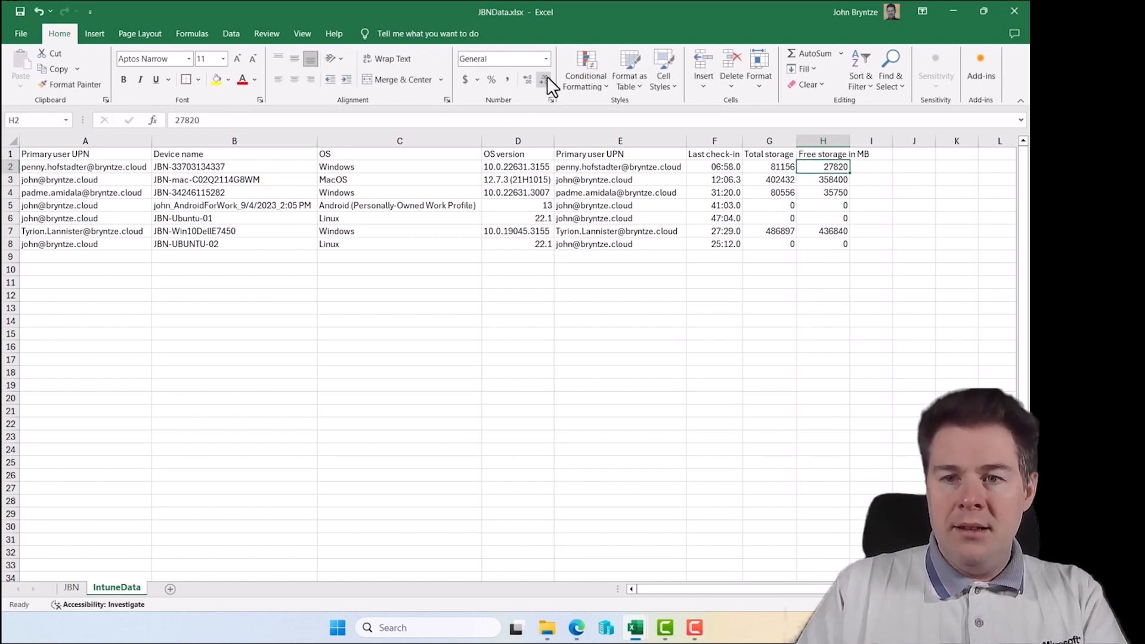
double_click(850, 140)
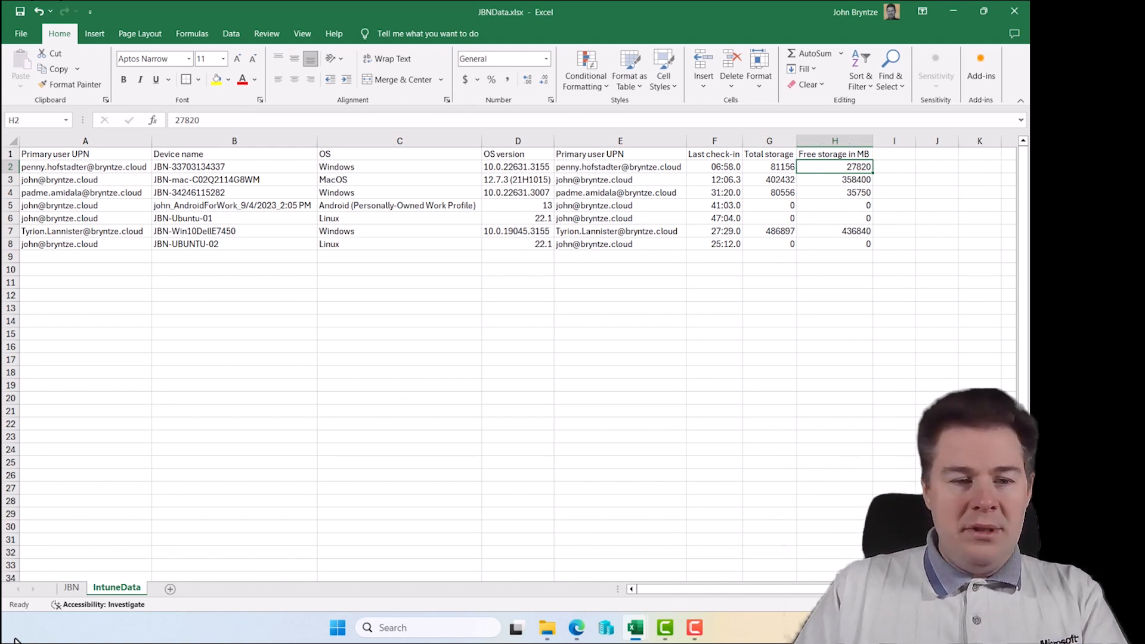
- Change the header in cell I5 of the JBN sheet to "Free Storage in MB"
click(70, 588)
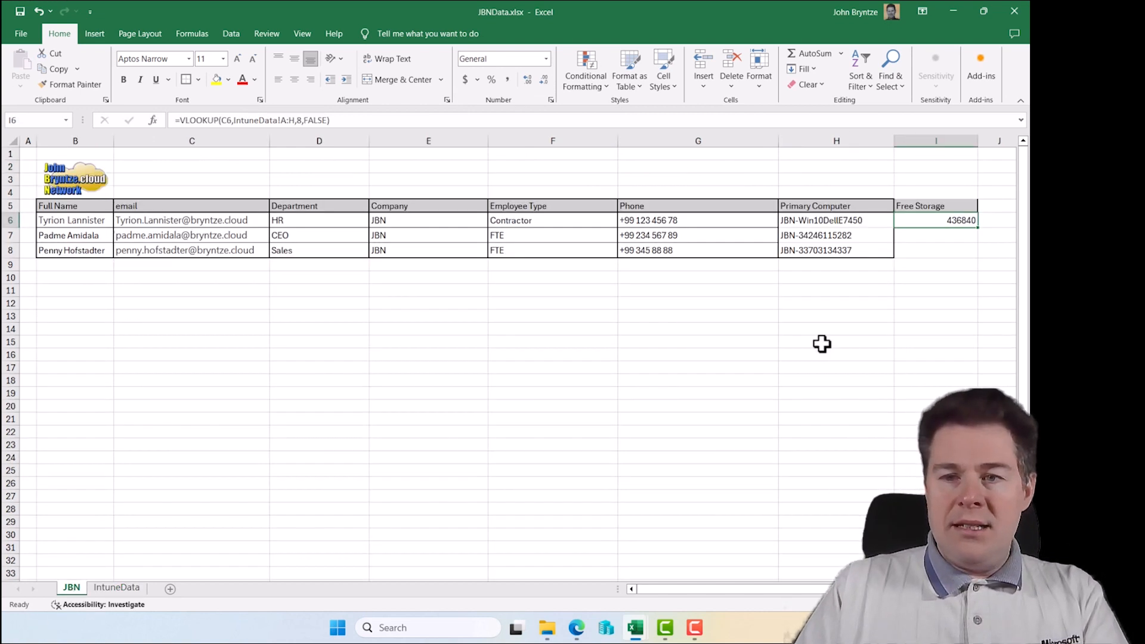
click(926, 208)
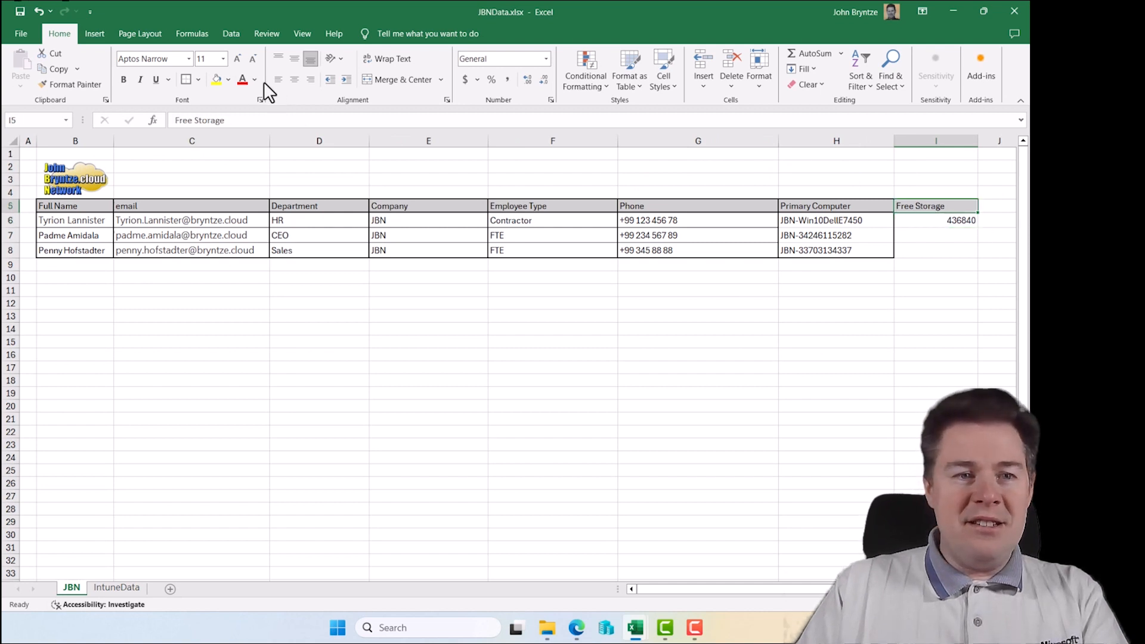
click(242, 121)
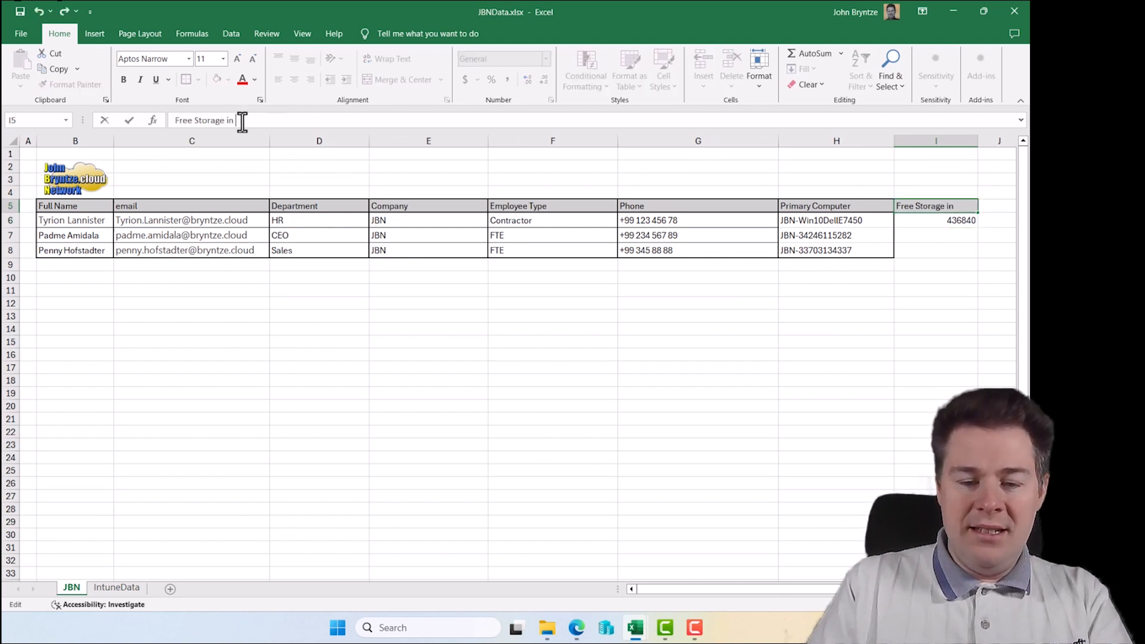
key(Return)
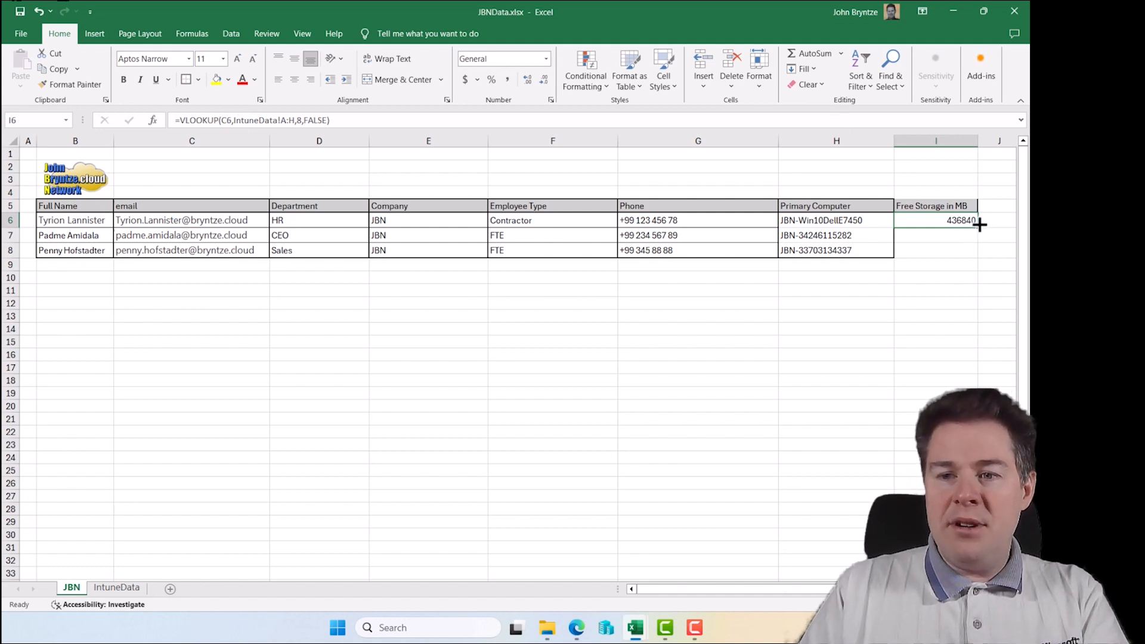
- Fill the I6 VLOOKUP formula down through I8 and inspect the copied formula in I8
drag(979, 227, 958, 250)
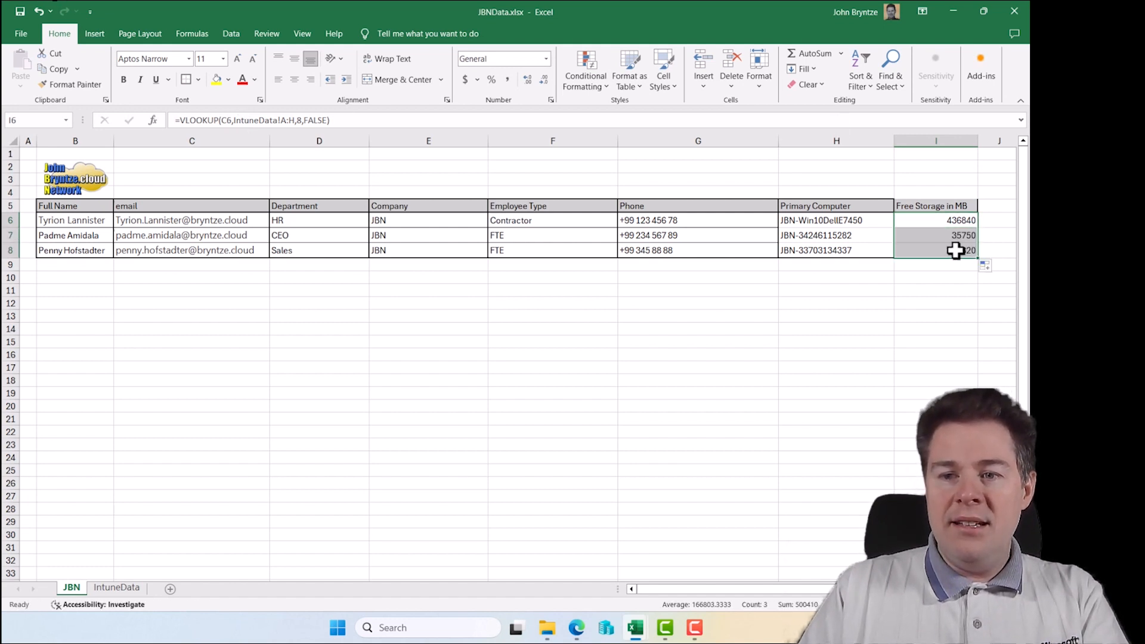
click(956, 250)
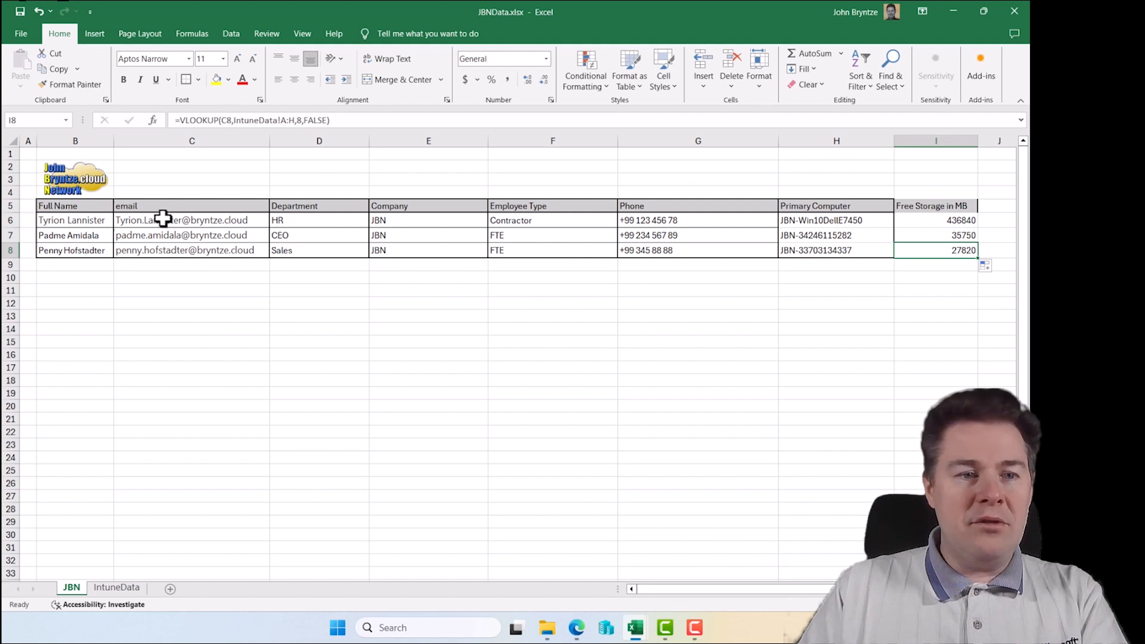
click(140, 253)
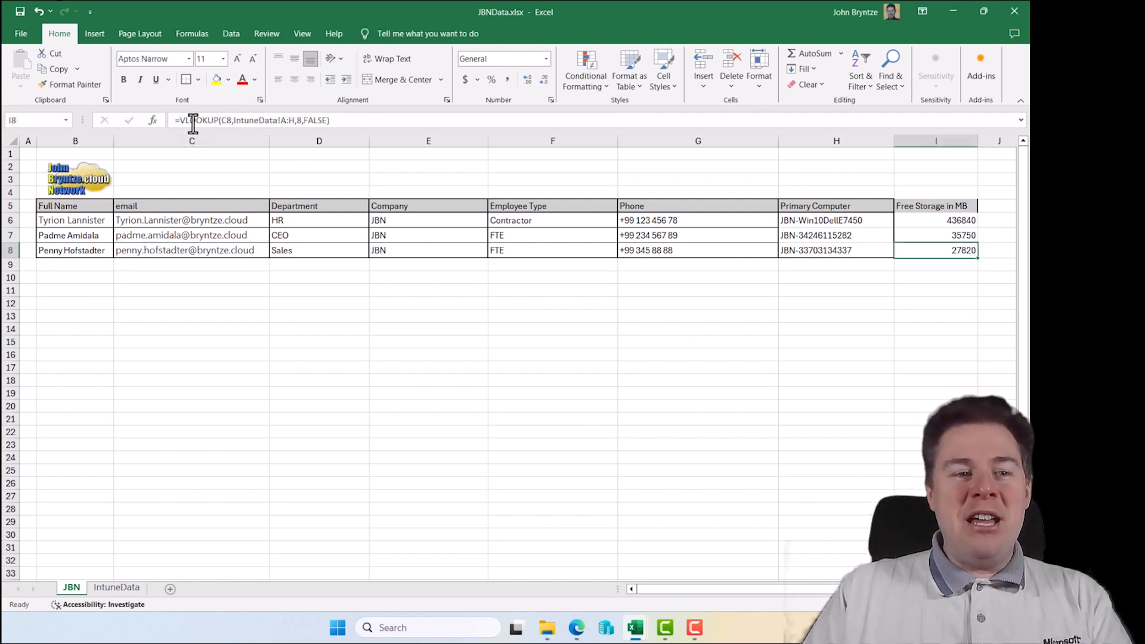
click(350, 122)
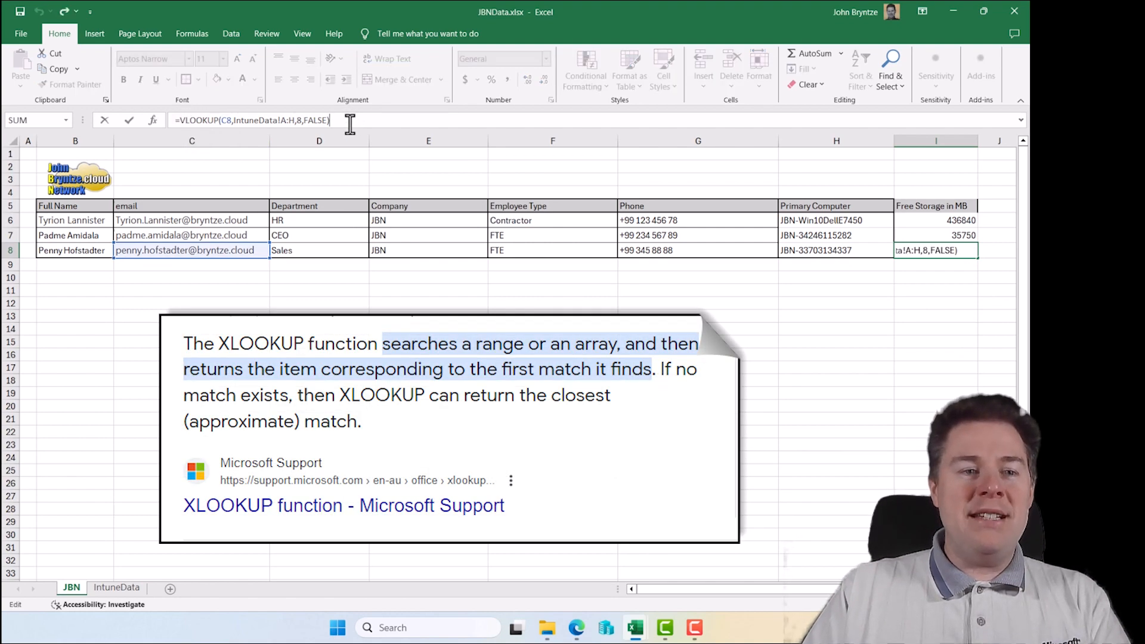
click(951, 305)
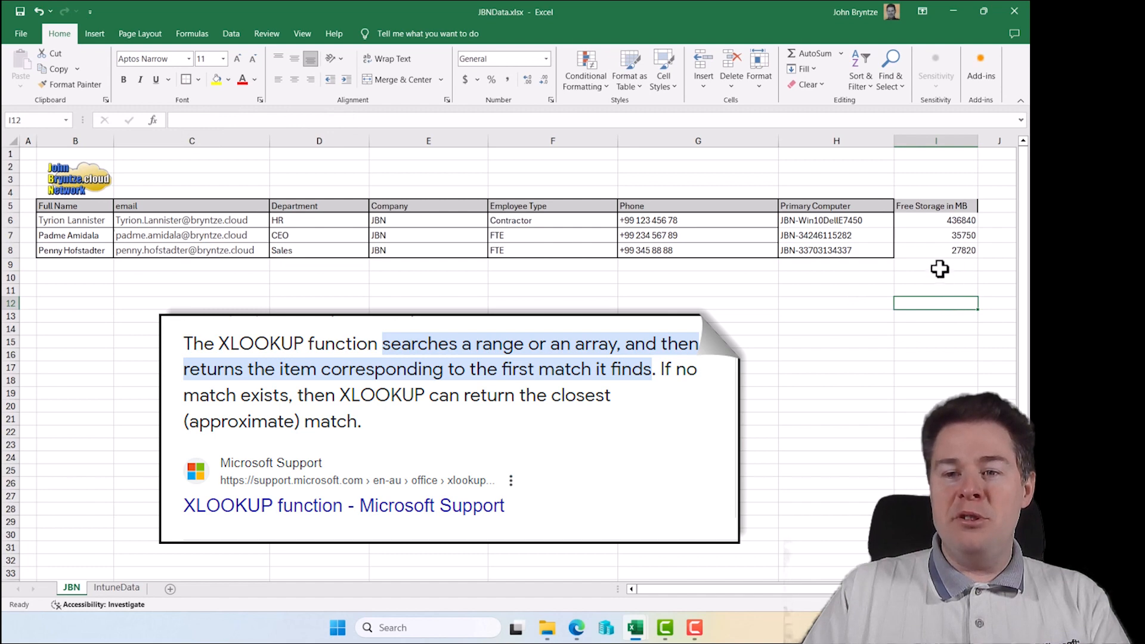
- Apply cell borders to I5:I8 so the free storage column matches the rest of the employee table
drag(931, 208, 934, 251)
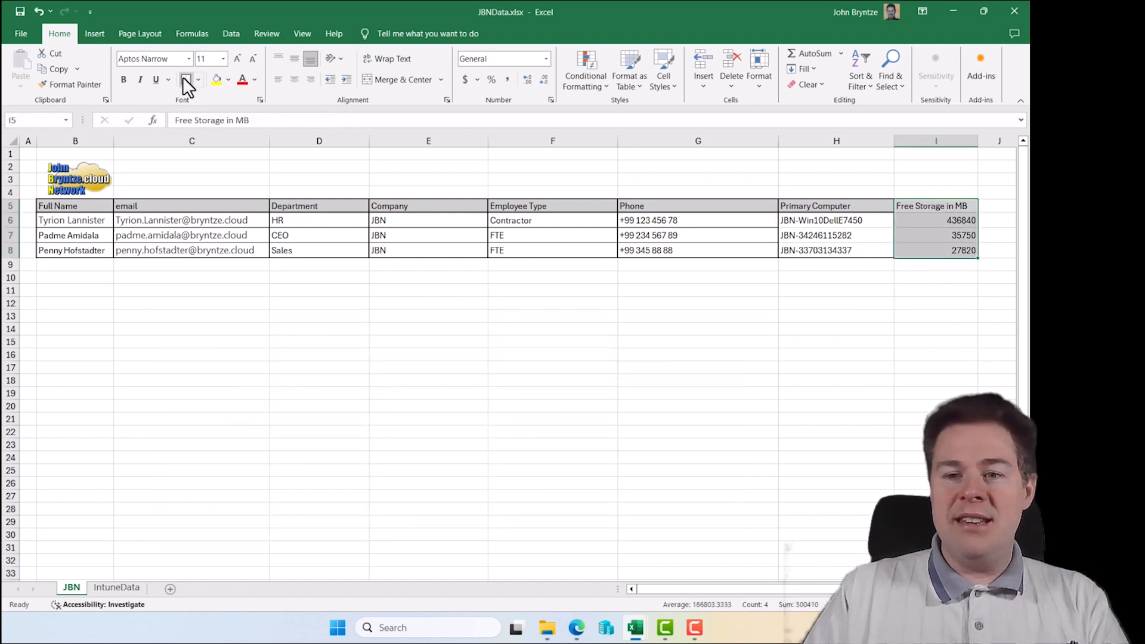
click(847, 327)
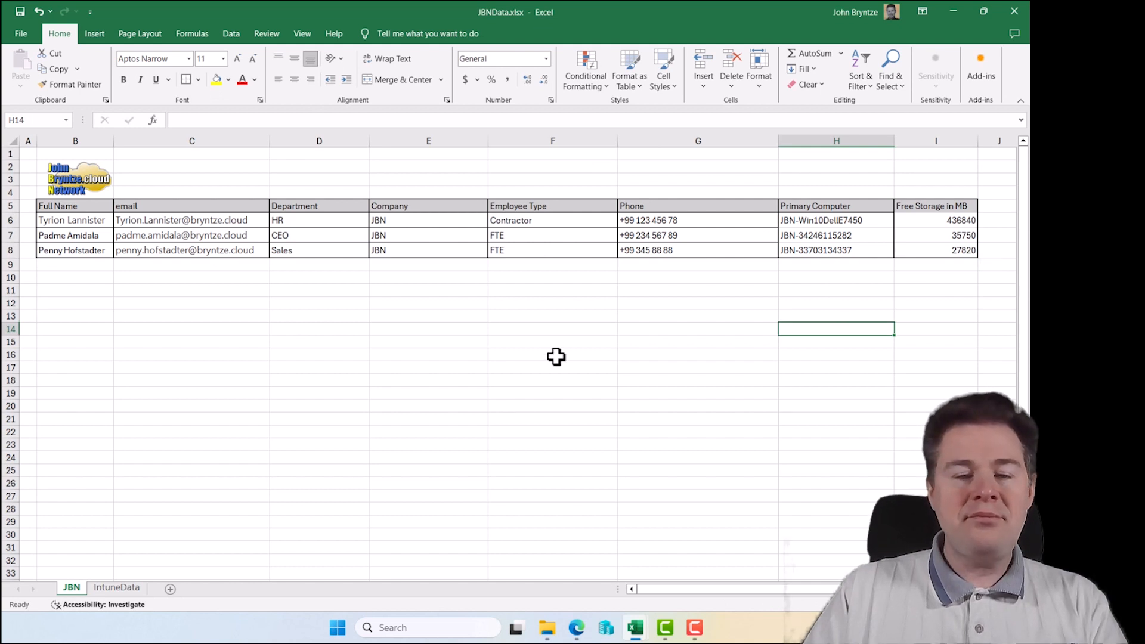
click(124, 589)
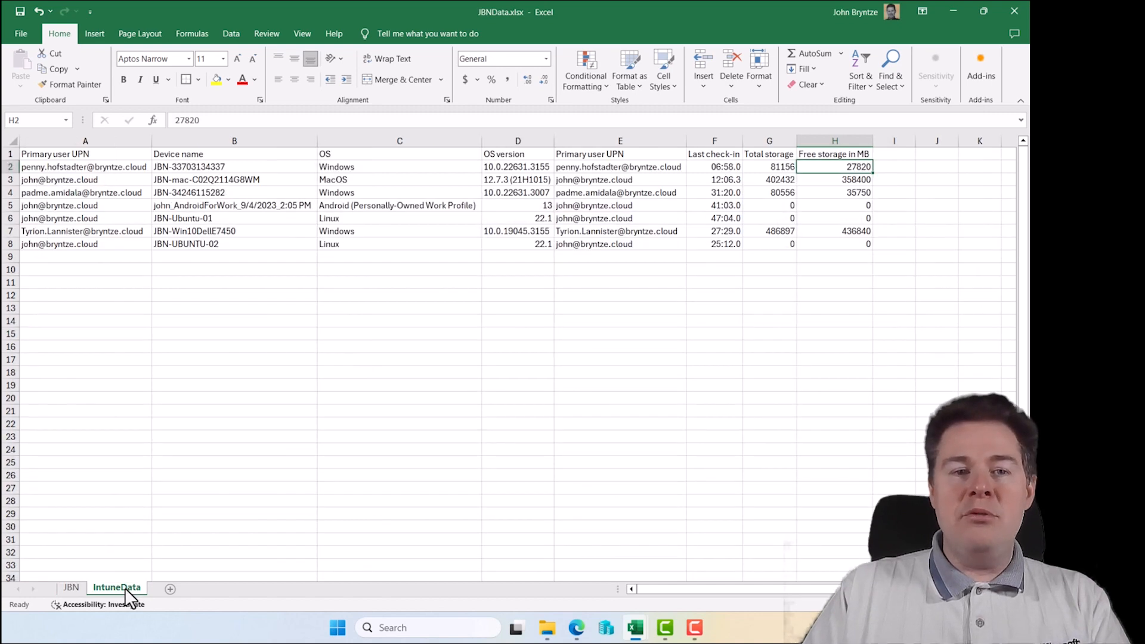
click(74, 587)
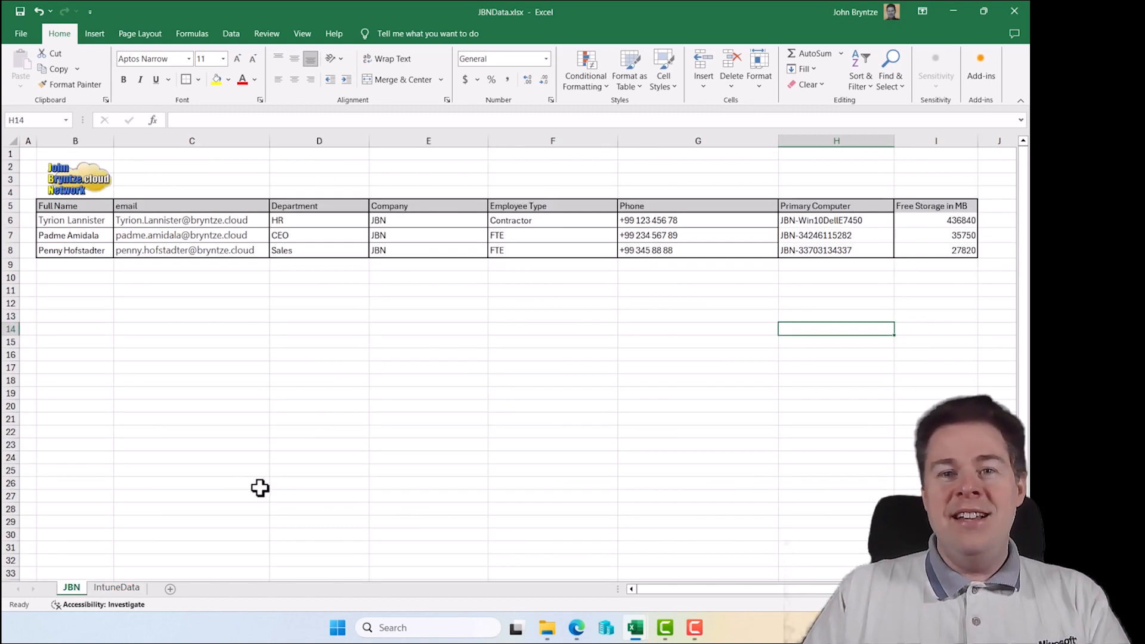